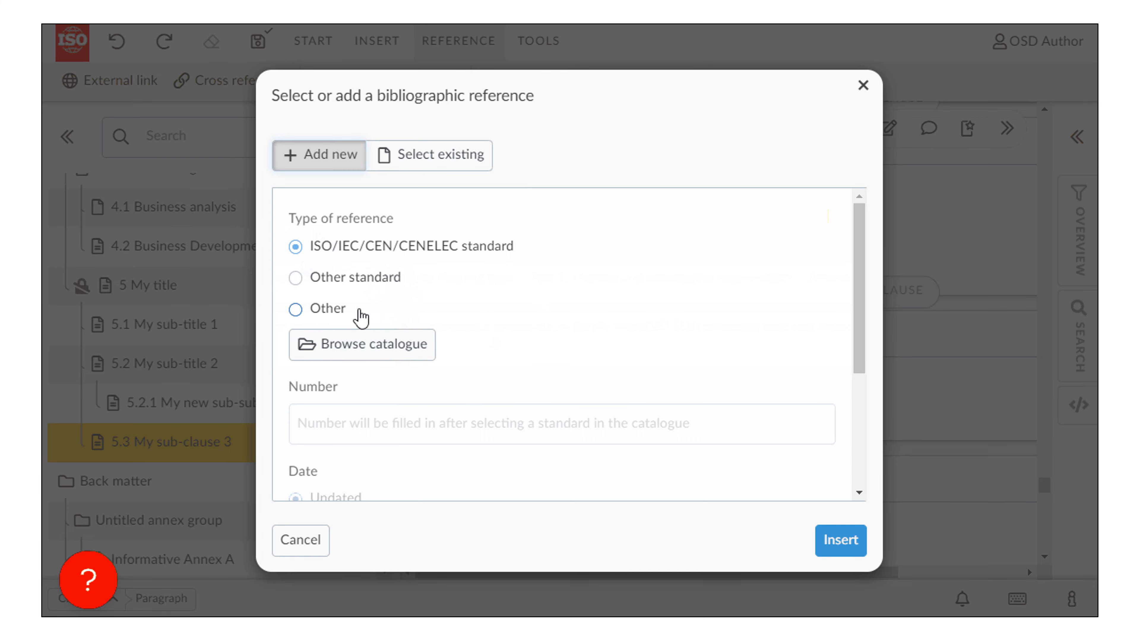
- Browse the standards catalogue, filtering by the ISO organisation and searching for 15830
{"action": "left_click", "coordinate": [395, 355]}
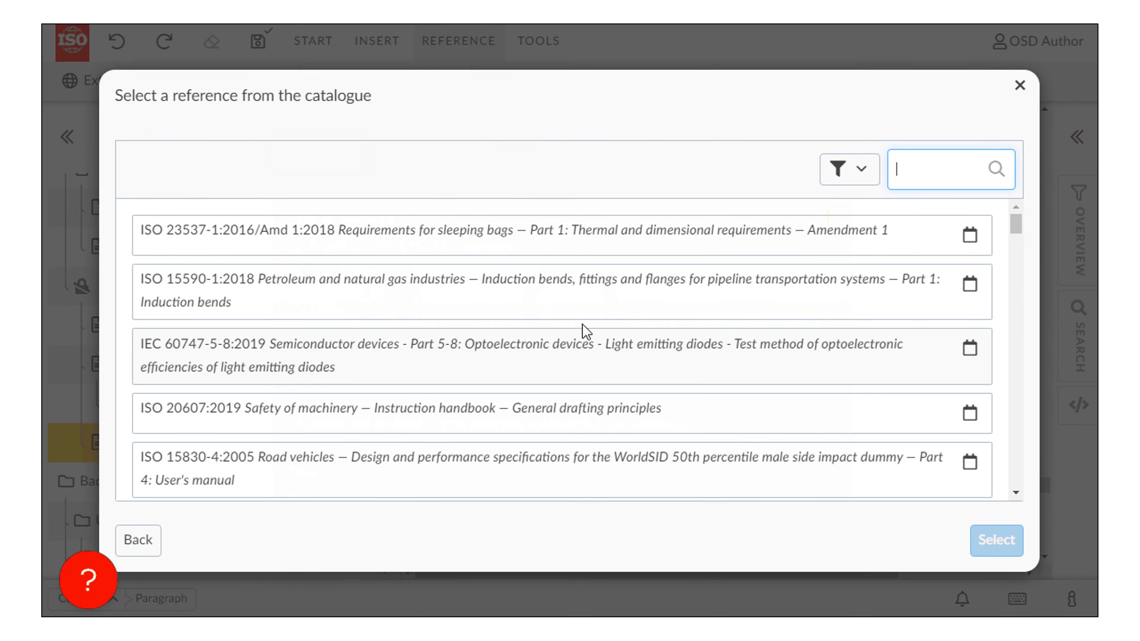
{"action": "left_click", "coordinate": [861, 171]}
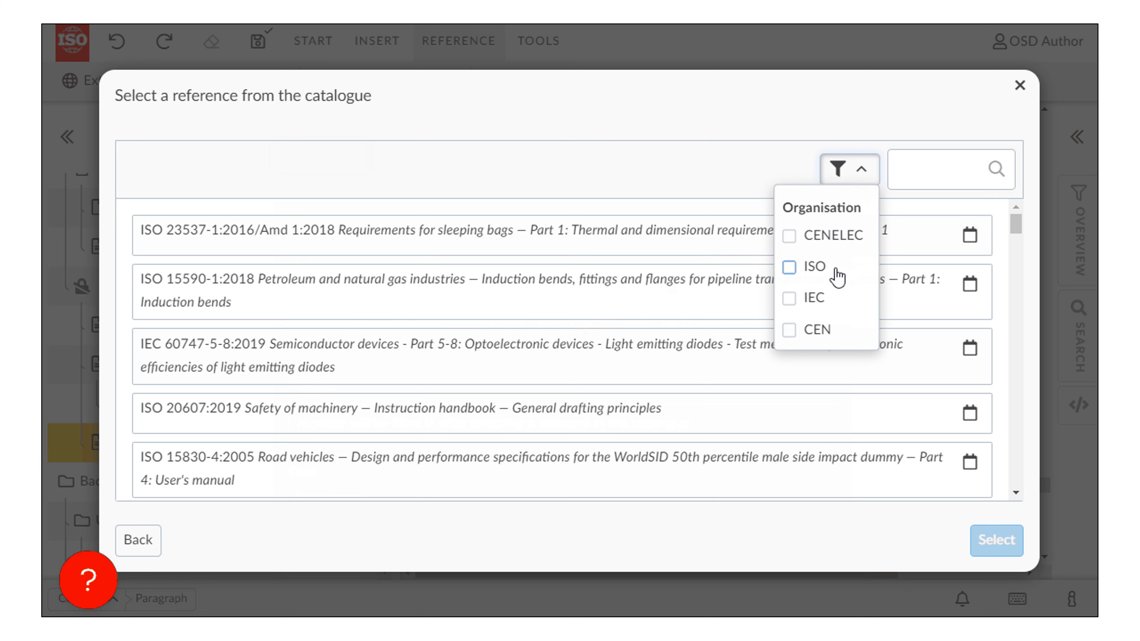
{"action": "left_click", "coordinate": [790, 275]}
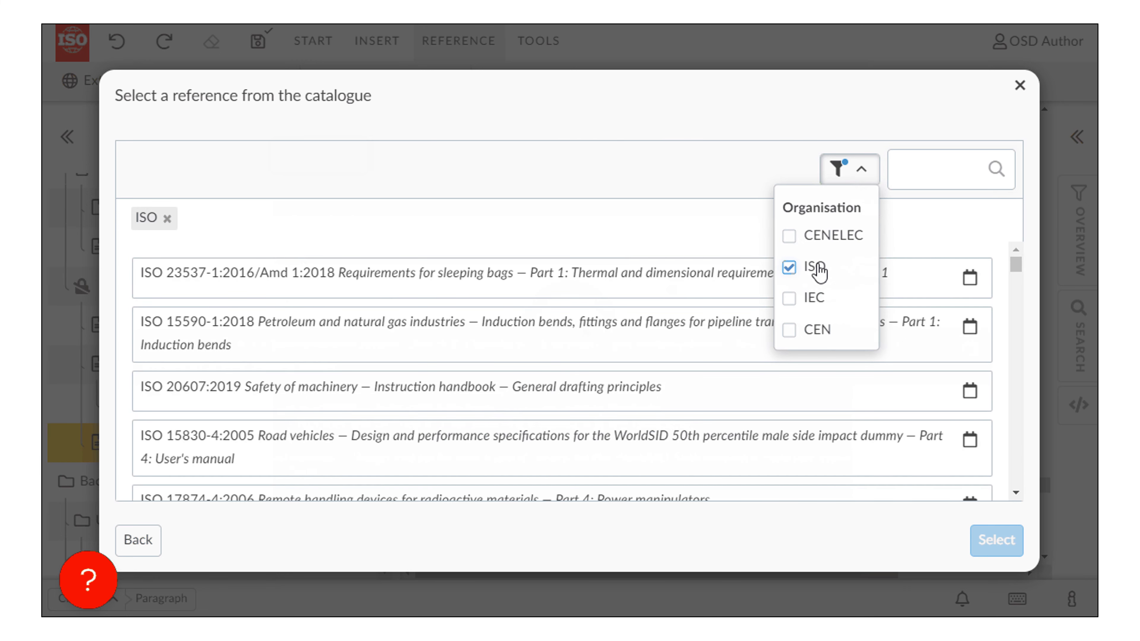
{"action": "left_click", "coordinate": [944, 180]}
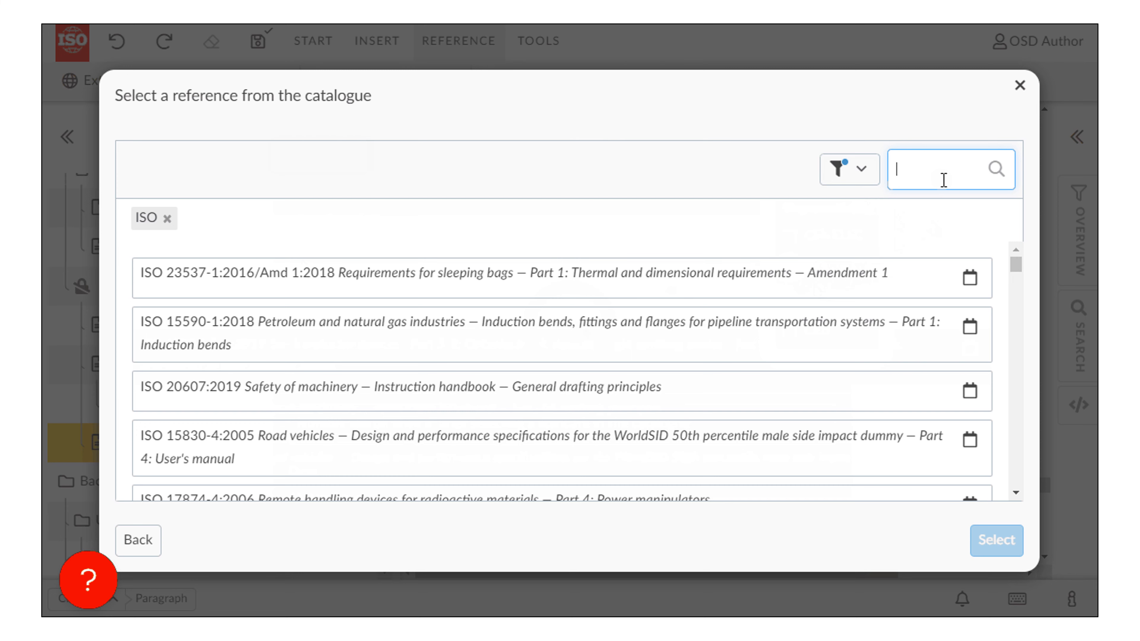
{"action": "type", "text": "15"}
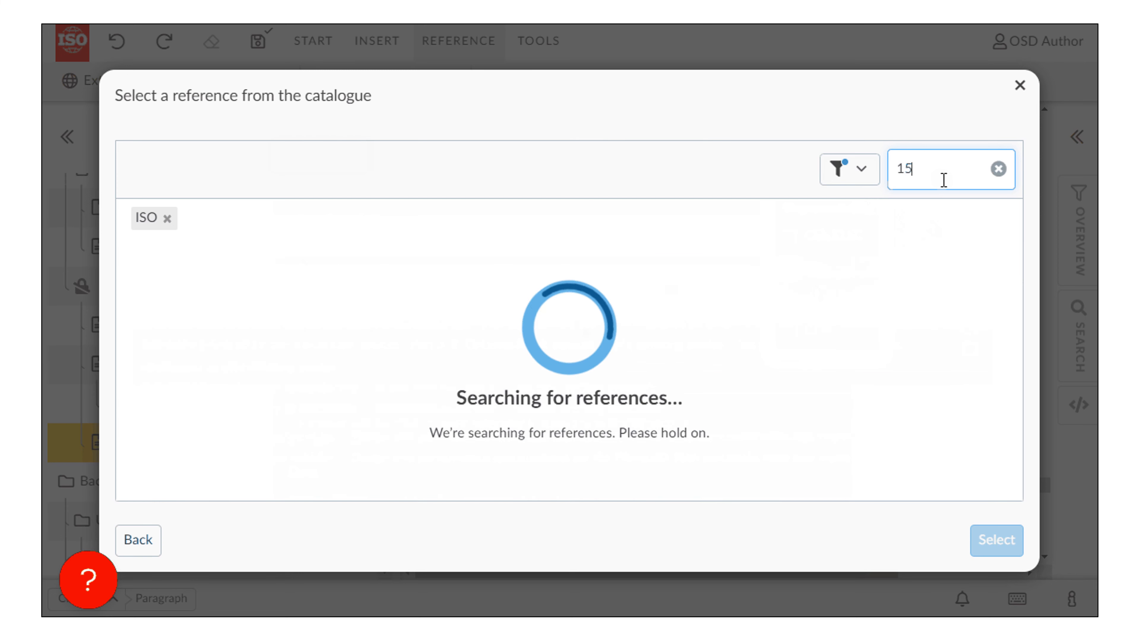
{"action": "type", "text": "830"}
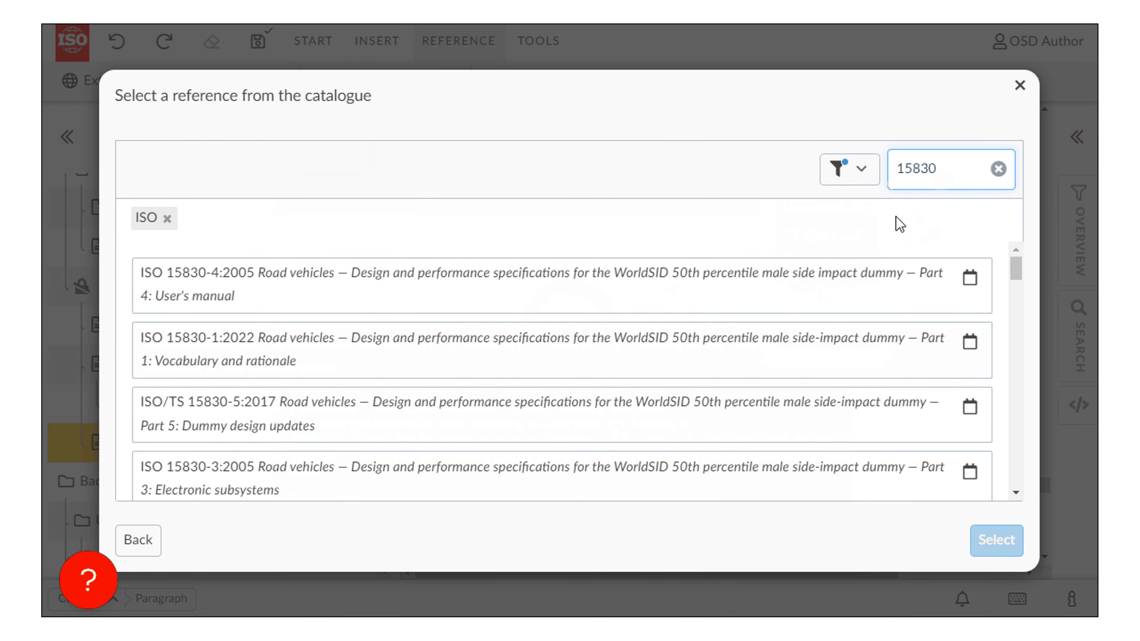
- Choose ISO 15830-1:2022 from the catalogue and insert it as a dated bibliographic reference in sub-clause 5.3
{"action": "left_click", "coordinate": [676, 348]}
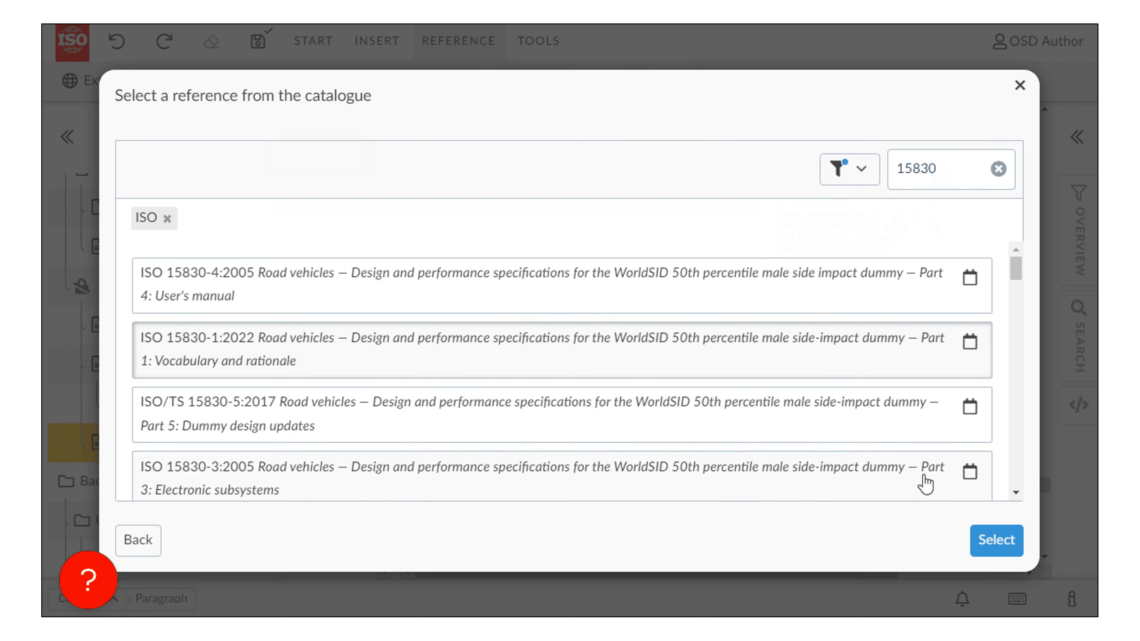
{"action": "left_click", "coordinate": [995, 538]}
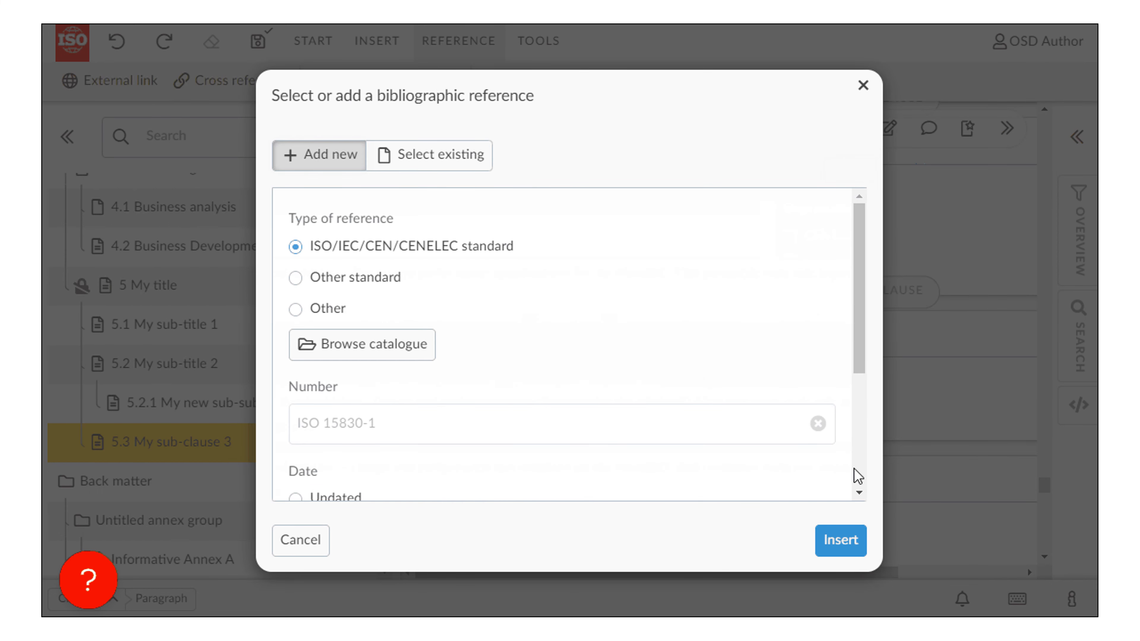
{"action": "scroll", "coordinate": [626, 379], "scroll_direction": "down", "scroll_amount": 2}
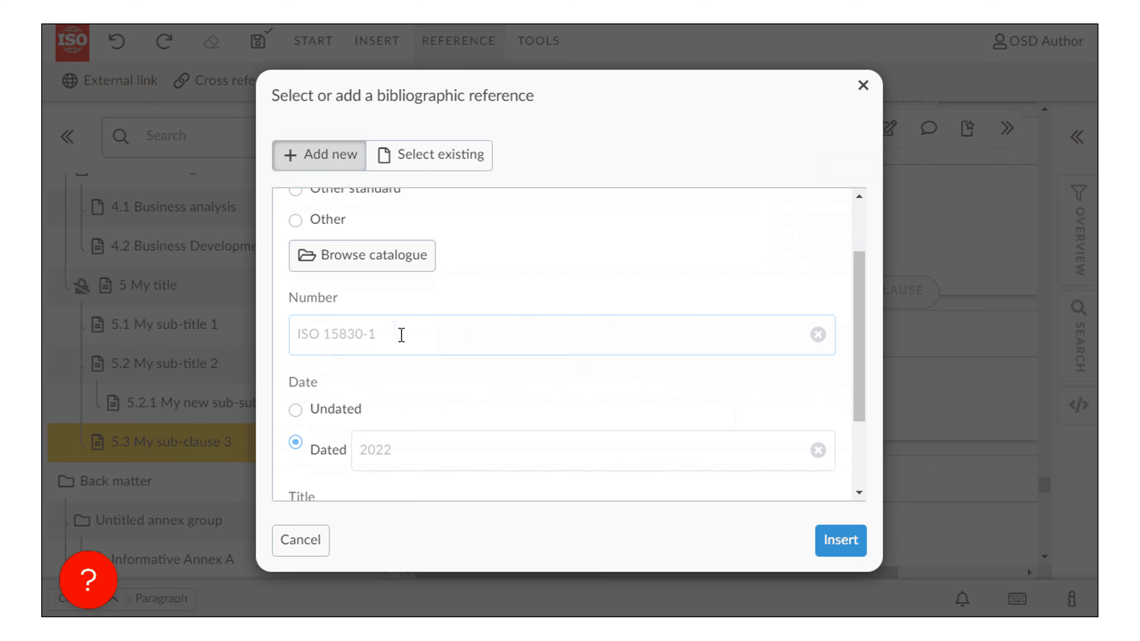
{"action": "scroll", "coordinate": [406, 342], "scroll_direction": "down", "scroll_amount": 2}
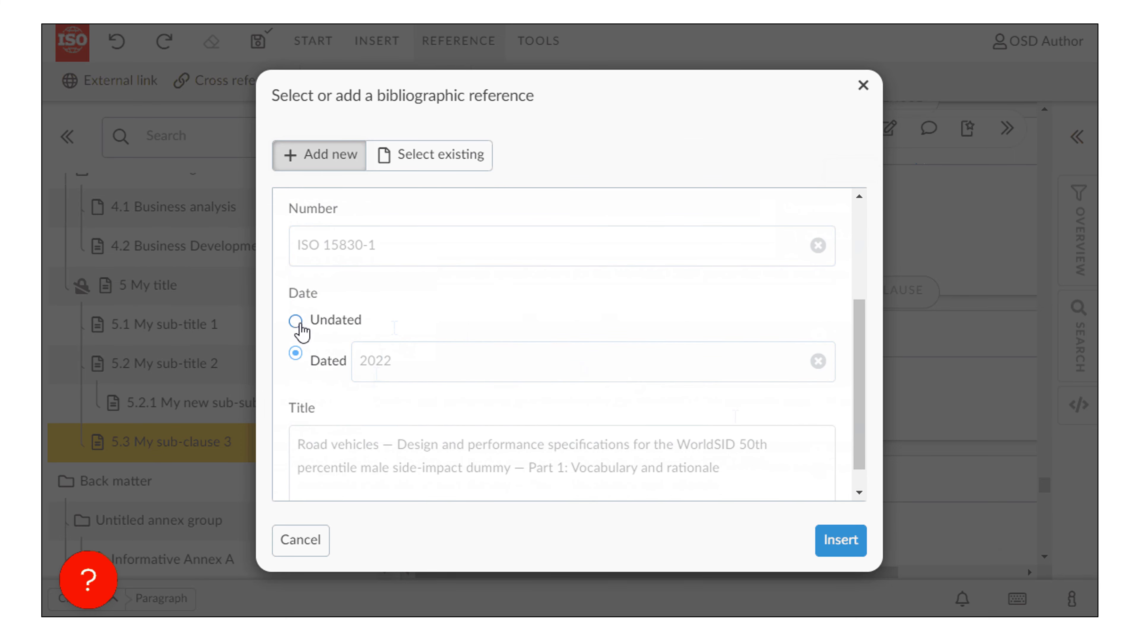
{"action": "scroll", "coordinate": [478, 395], "scroll_direction": "down", "scroll_amount": 1}
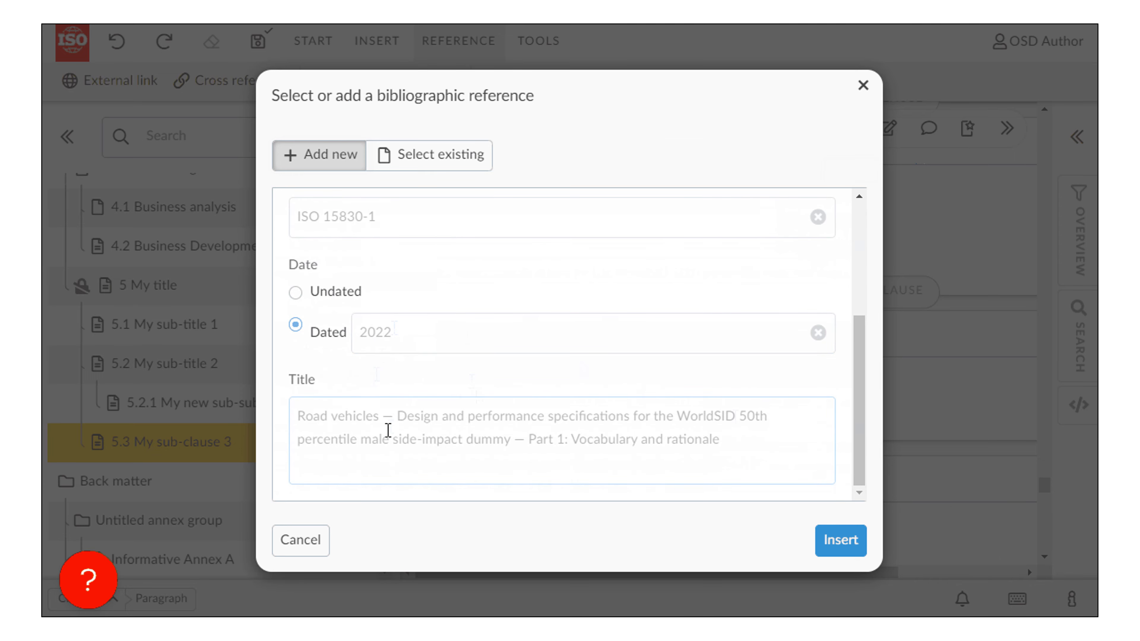
{"action": "left_click", "coordinate": [827, 541]}
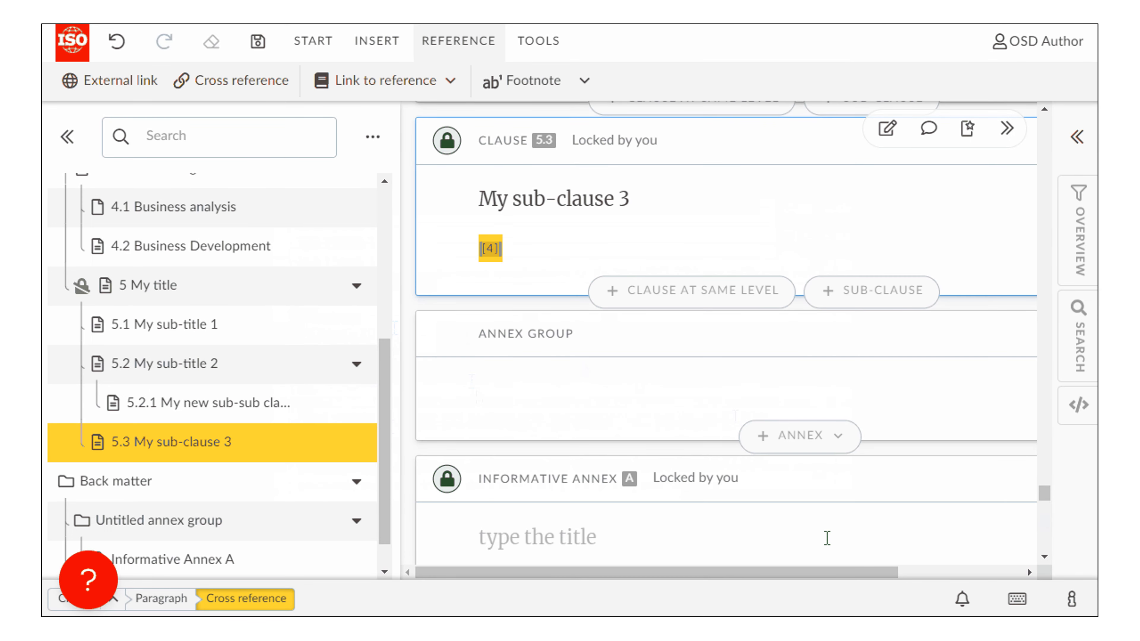
- Follow the inserted citation from sub-clause 5.3 to the bibliography and review the reference entries in a widened view
{"action": "mouse_move", "coordinate": [490, 257]}
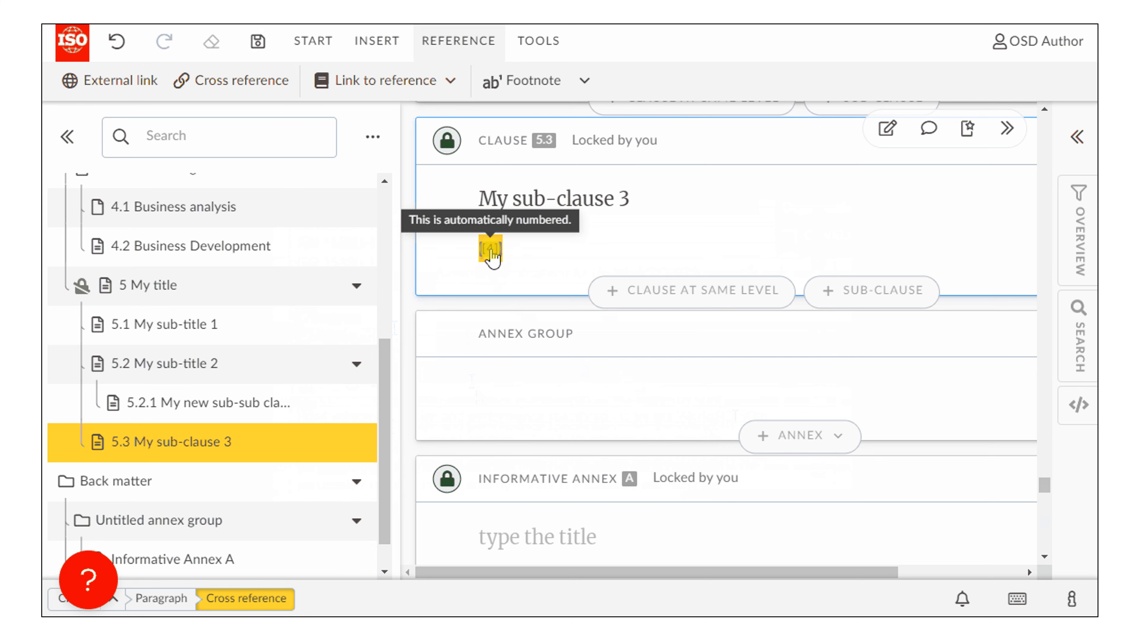
{"action": "left_click", "coordinate": [490, 251]}
{"action": "scroll", "coordinate": [603, 294], "scroll_direction": "up", "scroll_amount": 5}
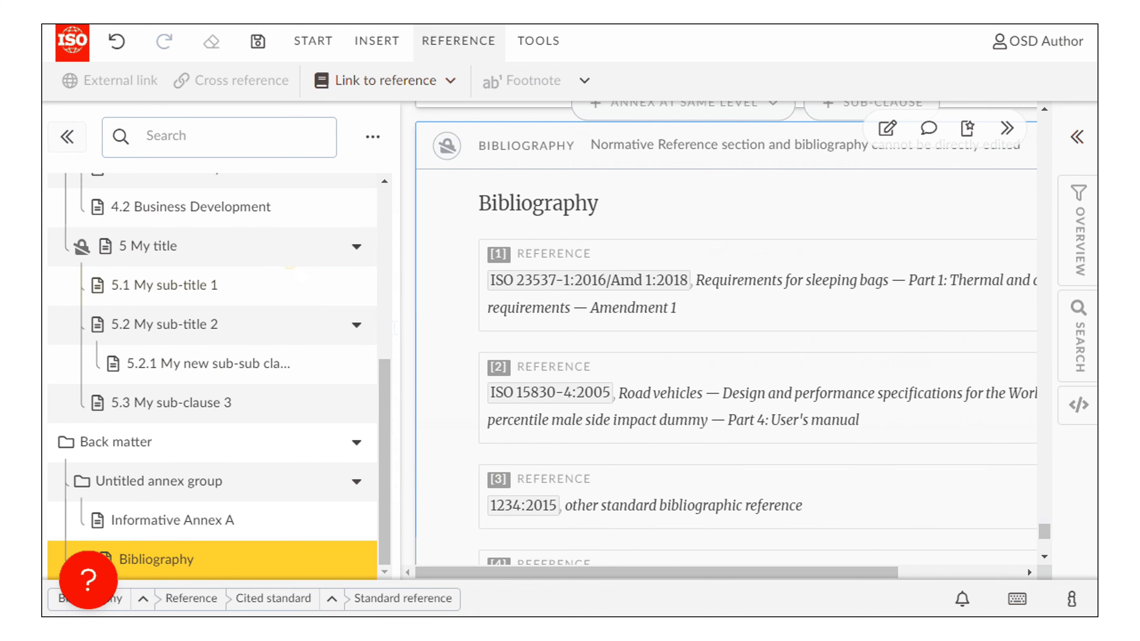
{"action": "left_click", "coordinate": [67, 138]}
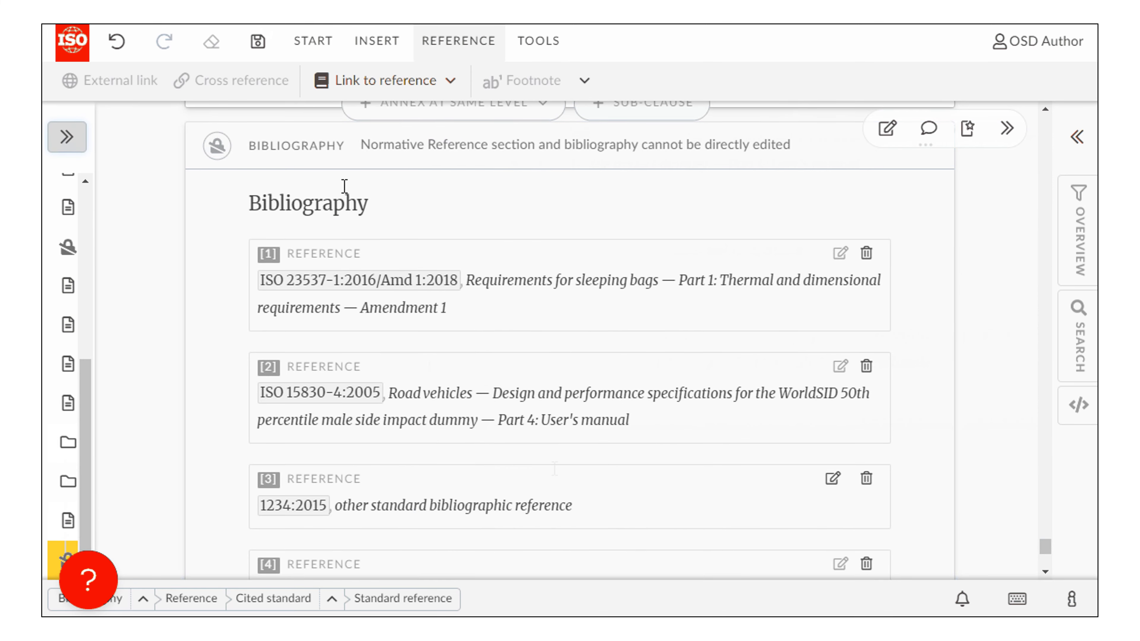
{"action": "scroll", "coordinate": [496, 349], "scroll_direction": "down", "scroll_amount": 1}
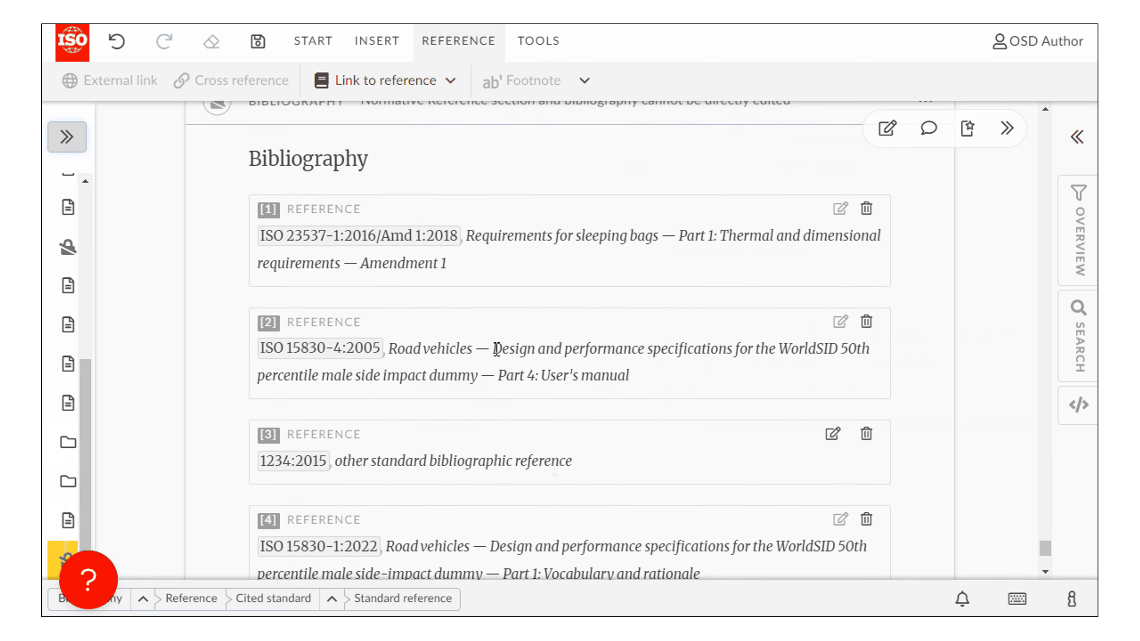
{"action": "scroll", "coordinate": [496, 349], "scroll_direction": "down", "scroll_amount": 1}
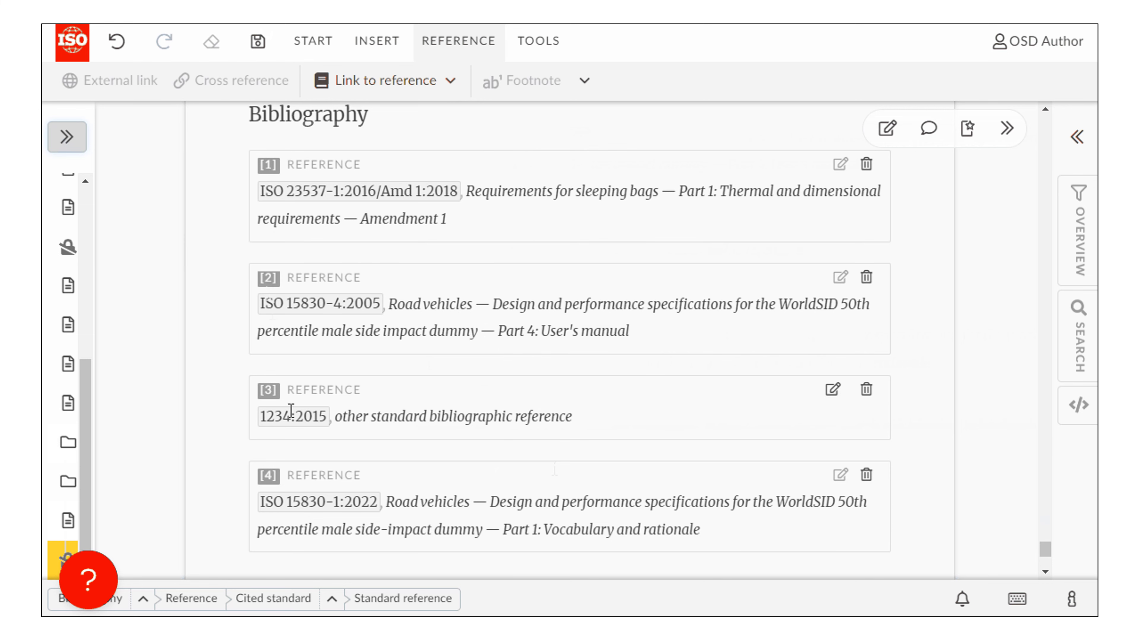
{"action": "scroll", "coordinate": [272, 470], "scroll_direction": "down", "scroll_amount": 2}
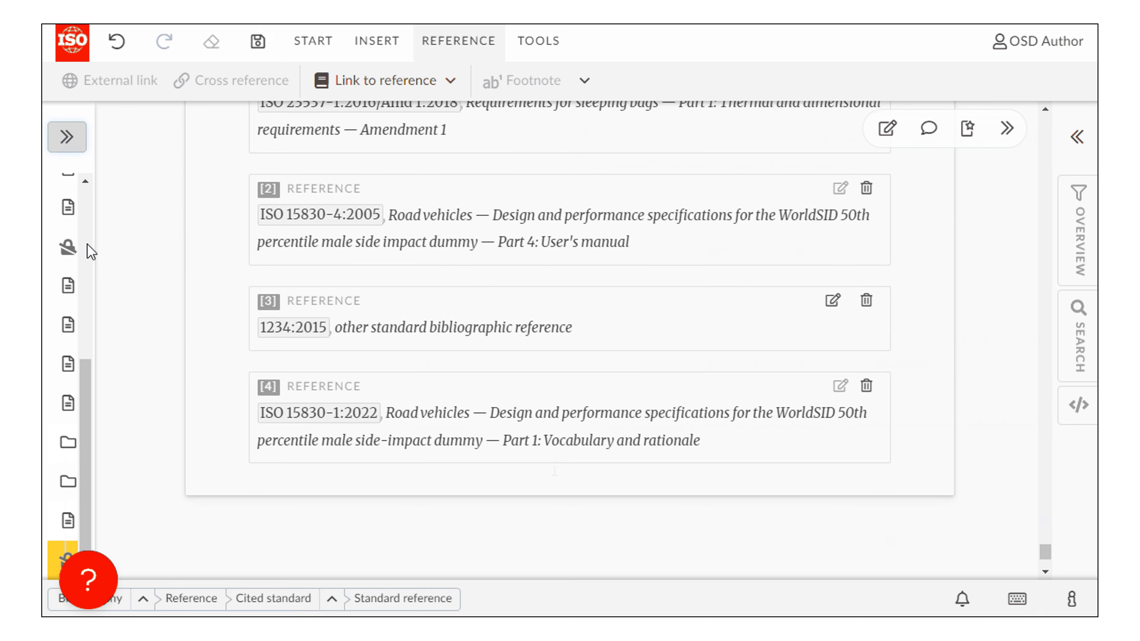
- Restore the full document outline and add an empty paragraph below the first citation in sub-clause 5.3
{"action": "left_click", "coordinate": [67, 137]}
{"action": "left_click", "coordinate": [189, 402]}
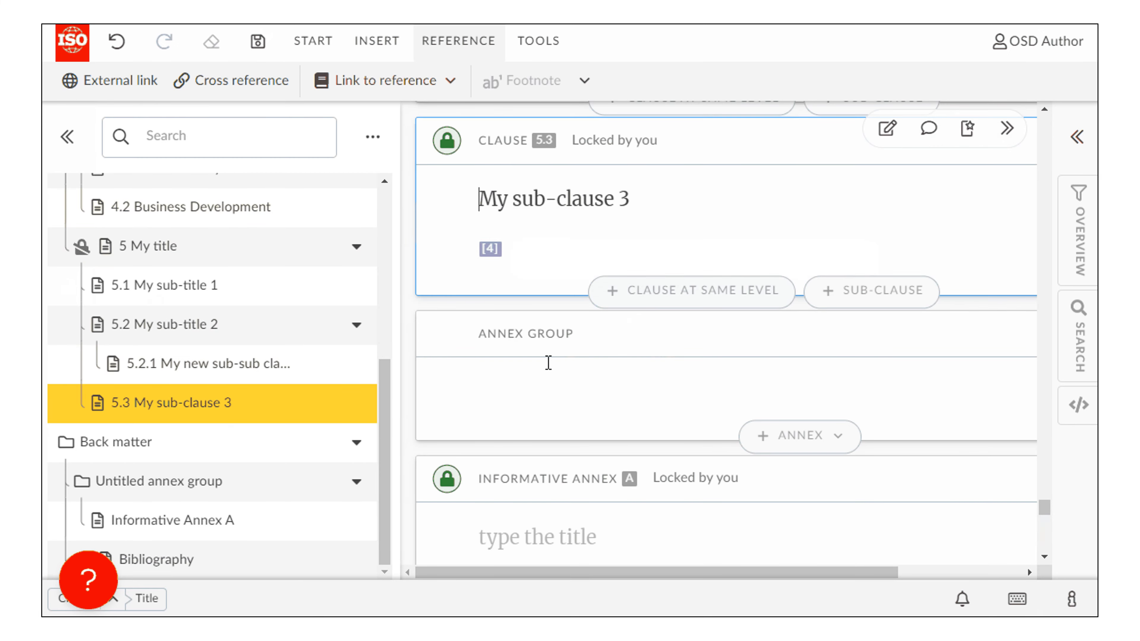
{"action": "left_click", "coordinate": [555, 243]}
{"action": "key", "text": "Return"}
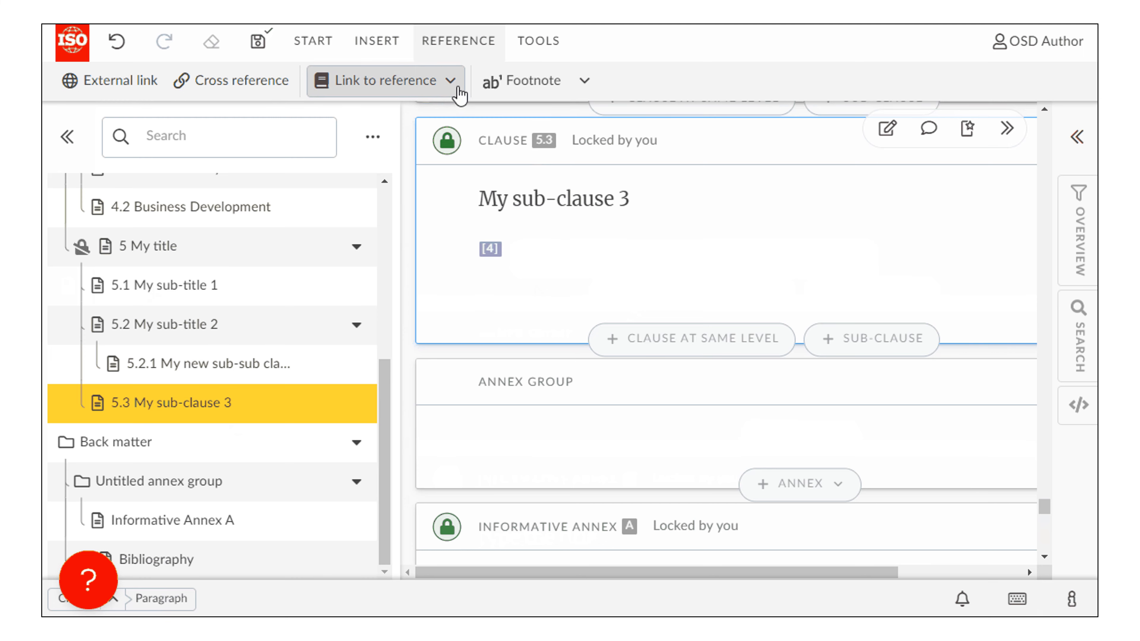
- Start a new bibliographic reference of type Other standard with the number TestBiblio1 and the date 2022
{"action": "left_click", "coordinate": [450, 81]}
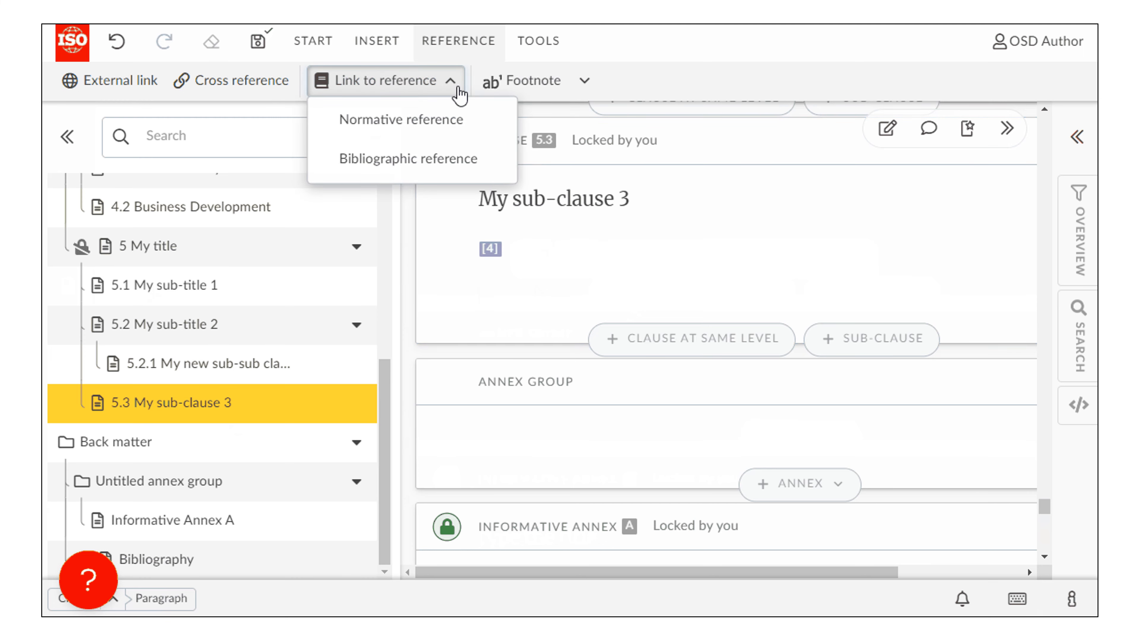
{"action": "left_click", "coordinate": [466, 161]}
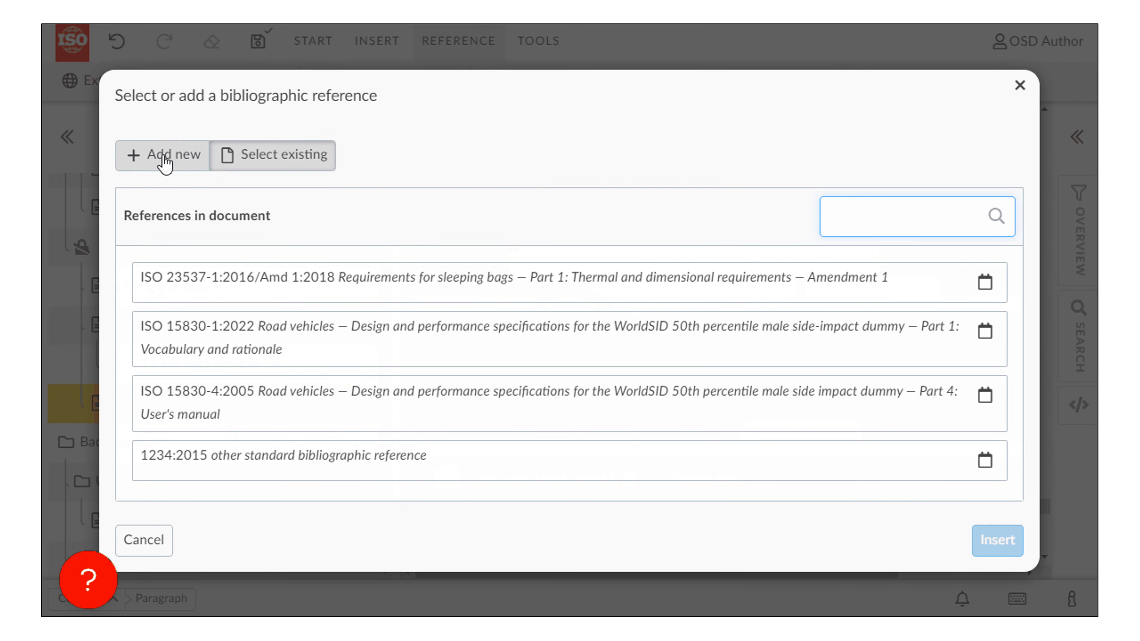
{"action": "left_click", "coordinate": [141, 156]}
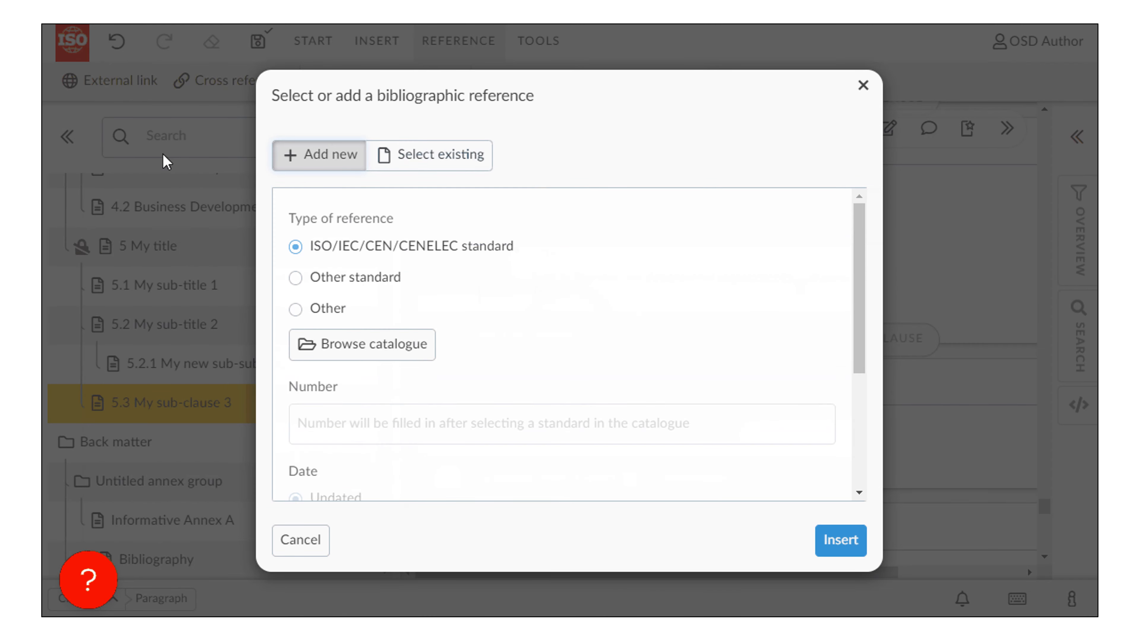
{"action": "left_click", "coordinate": [372, 280]}
{"action": "scroll", "coordinate": [466, 358], "scroll_direction": "down", "scroll_amount": 2}
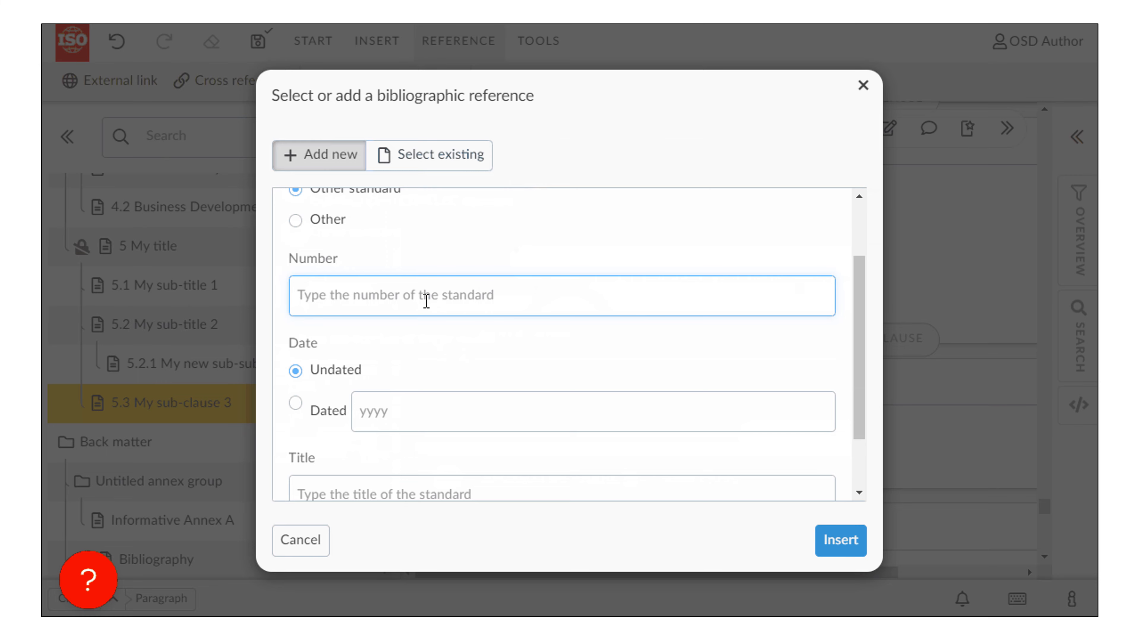
{"action": "type", "text": "TestBiblio1"}
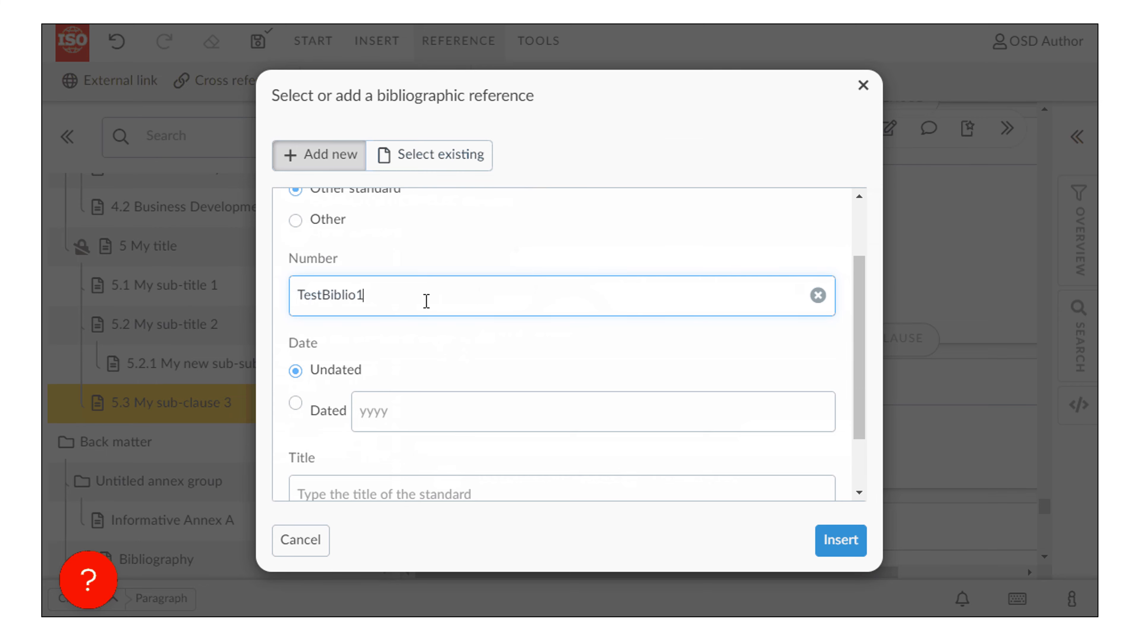
{"action": "left_click", "coordinate": [295, 404]}
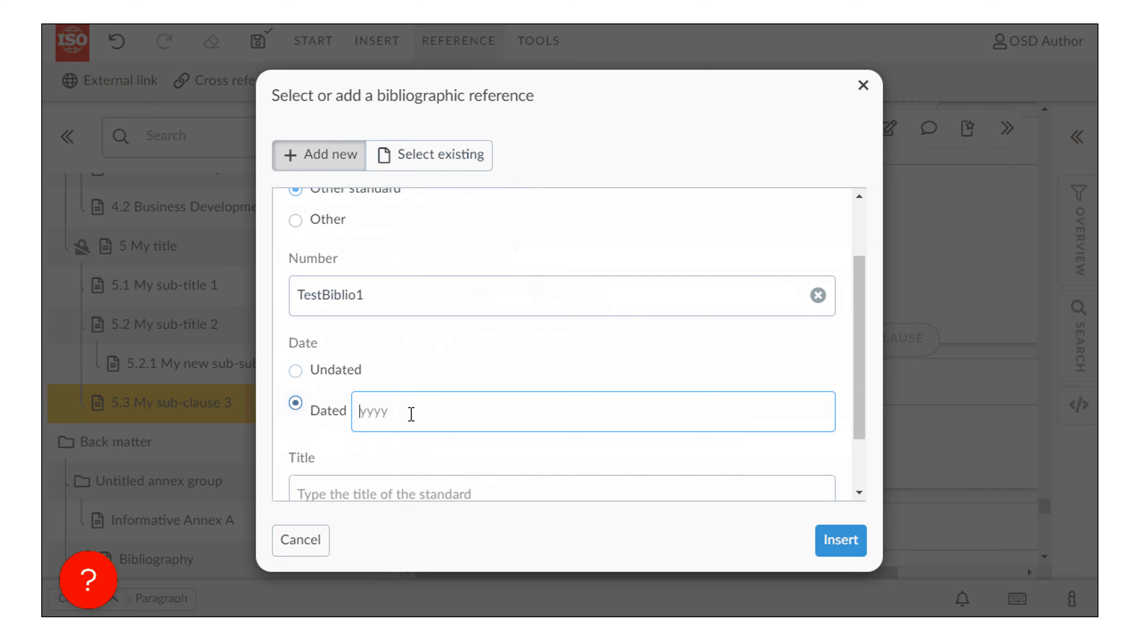
{"action": "type", "text": "2022"}
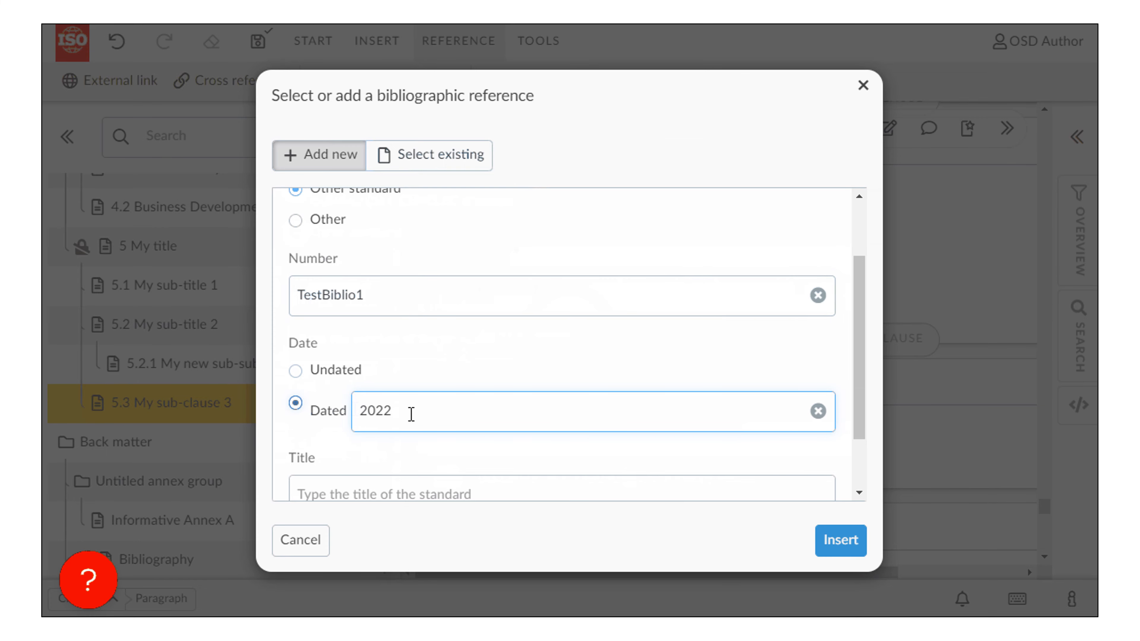
- Give the reference the title "Test Standardbibliographic reference" and insert it into sub-clause 5.3
{"action": "scroll", "coordinate": [411, 414], "scroll_direction": "down", "scroll_amount": 2}
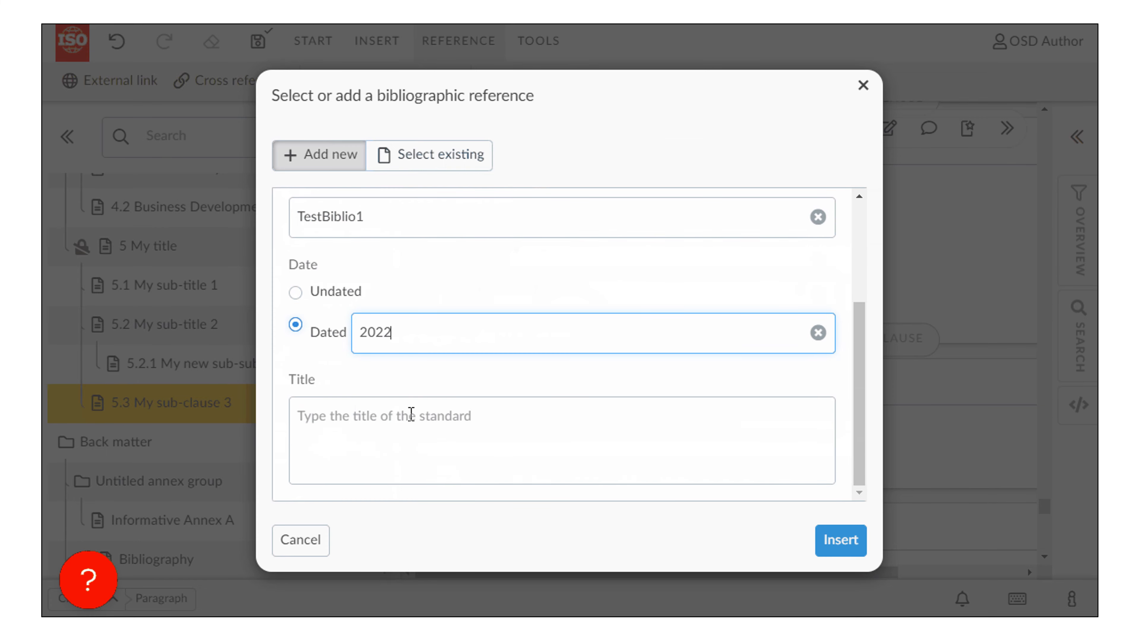
{"action": "left_click", "coordinate": [383, 420]}
{"action": "type", "text": "Test"}
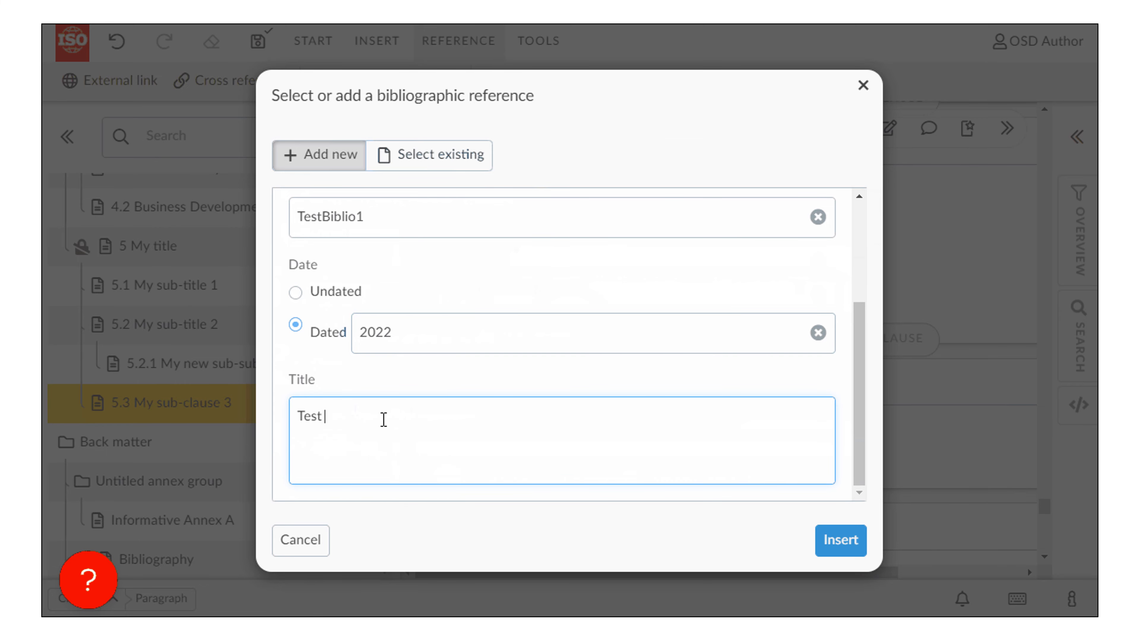
{"action": "type", "text": " Standardbibliographi"}
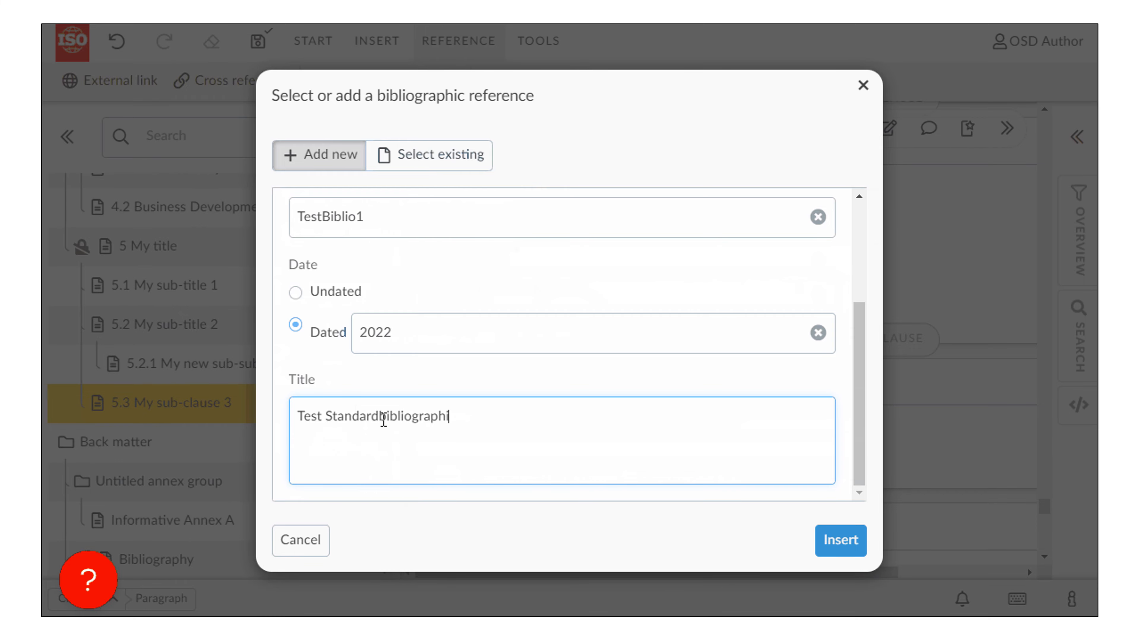
{"action": "type", "text": "c reference"}
{"action": "left_click", "coordinate": [846, 542]}
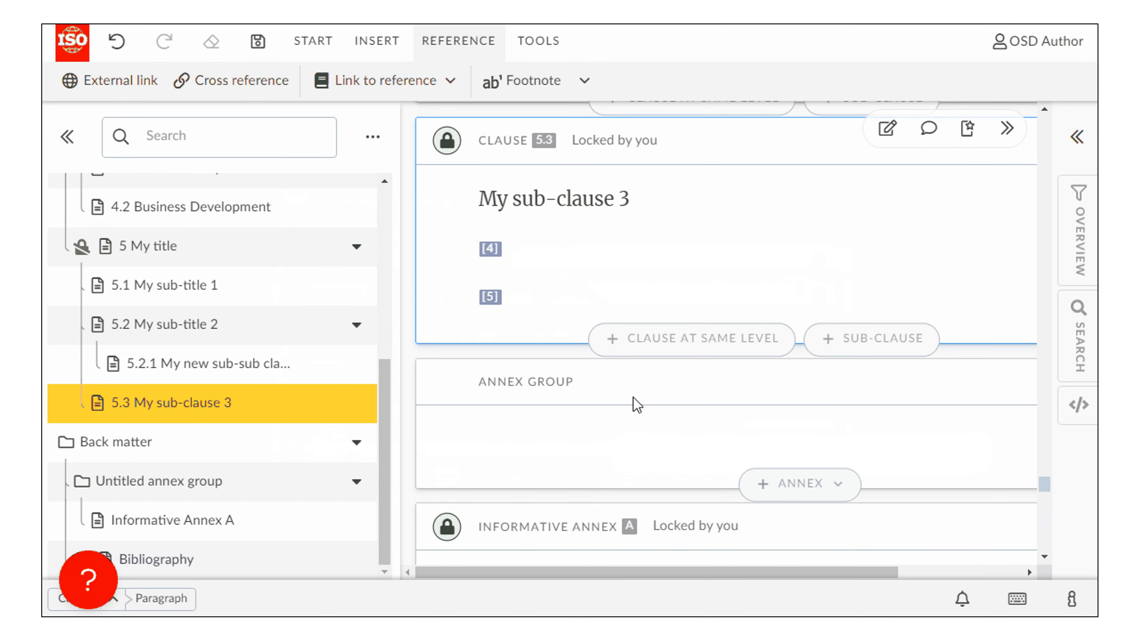
- Check the TestBiblio1:2022 bibliography entry through its citation, and return to the end of the second citation's paragraph in sub-clause 5.3
{"action": "left_click", "coordinate": [490, 297]}
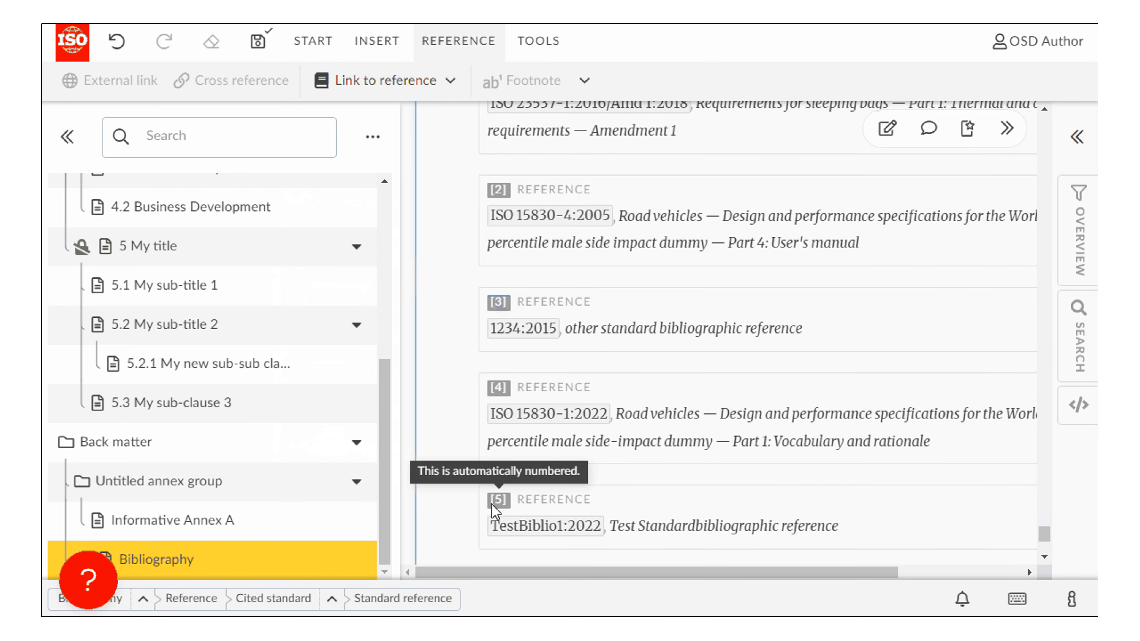
{"action": "left_click_drag", "start_coordinate": [768, 575], "coordinate": [811, 584]}
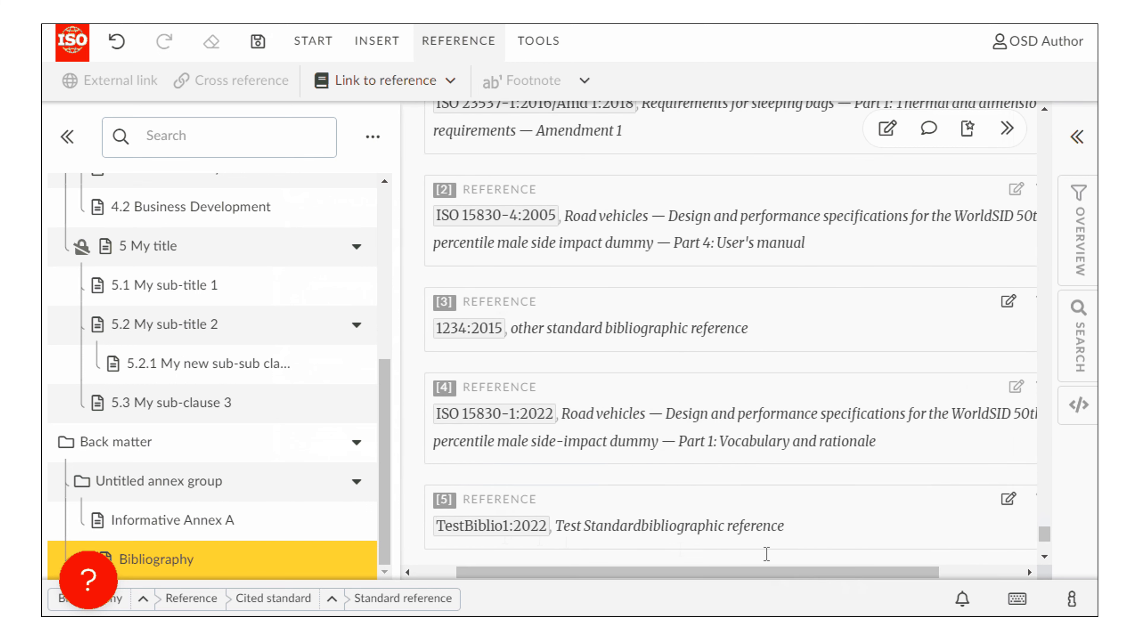
{"action": "left_click", "coordinate": [278, 414]}
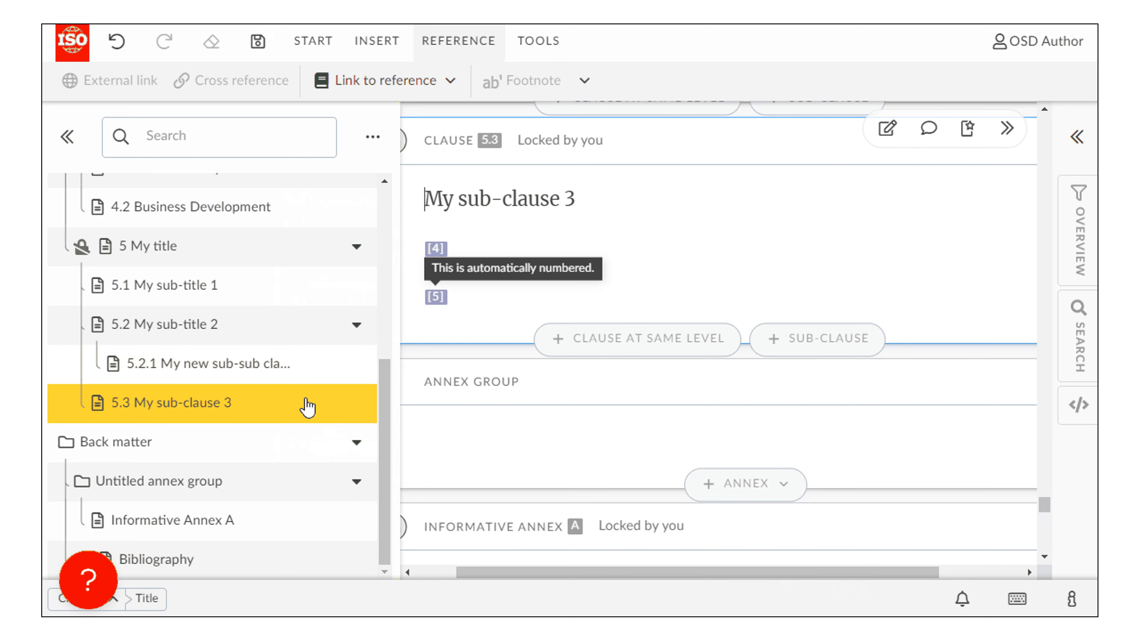
{"action": "left_click", "coordinate": [499, 294]}
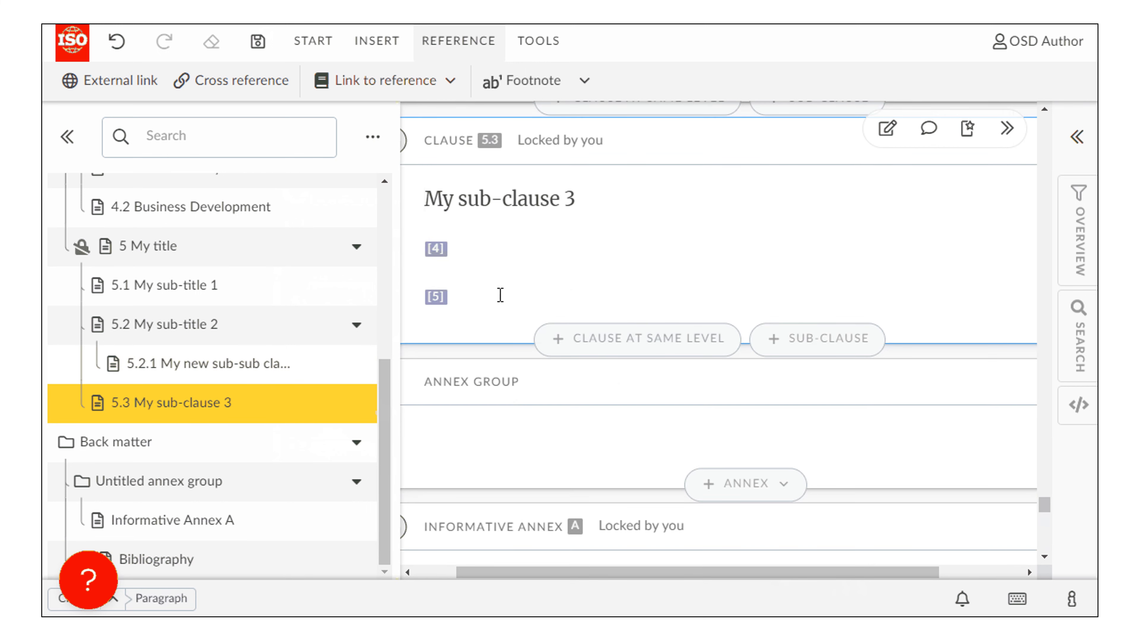
- Insert a new bibliographic reference of type Other titled "Otherbibliographicref1" in a new paragraph below the second citation in sub-clause 5.3
{"action": "key", "text": "Return"}
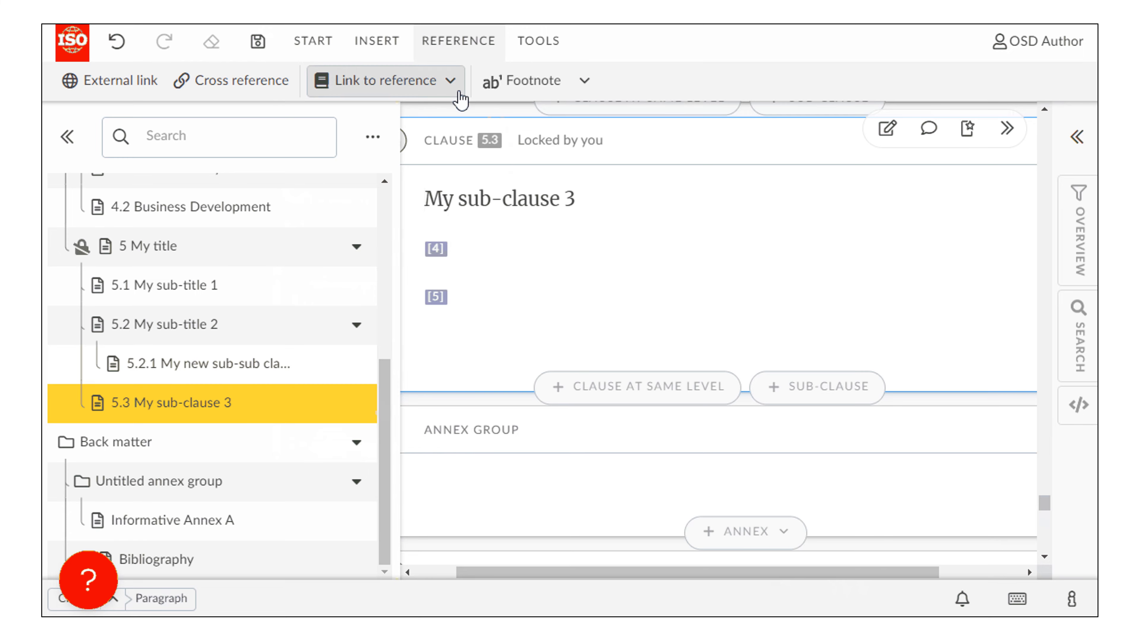
{"action": "left_click", "coordinate": [450, 85]}
{"action": "left_click", "coordinate": [444, 159]}
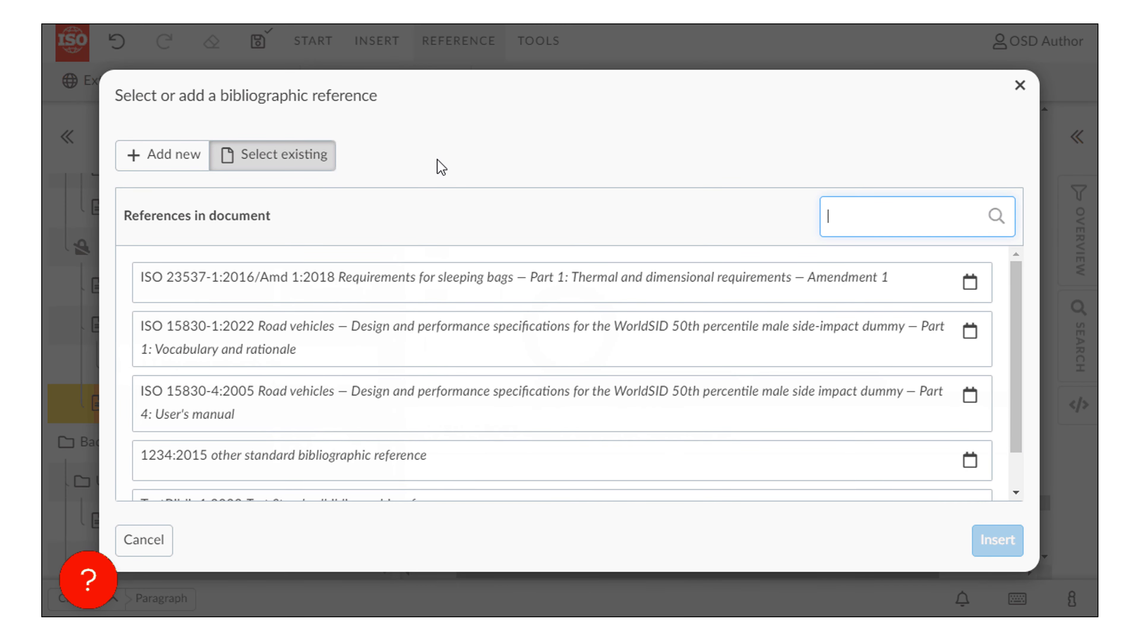
{"action": "left_click", "coordinate": [184, 161]}
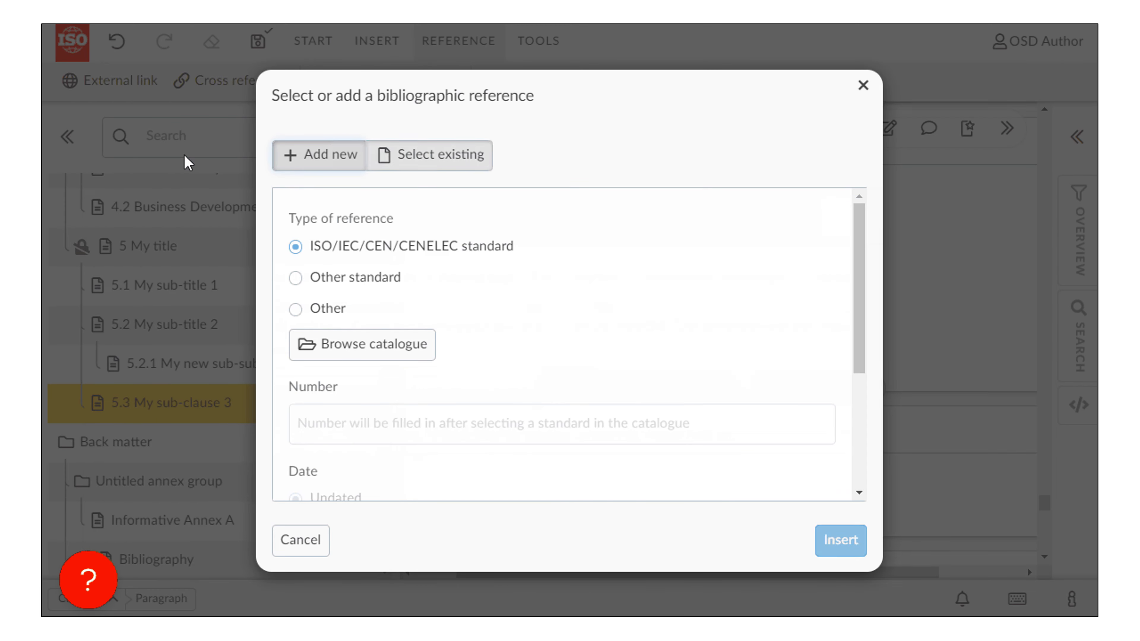
{"action": "left_click", "coordinate": [335, 314]}
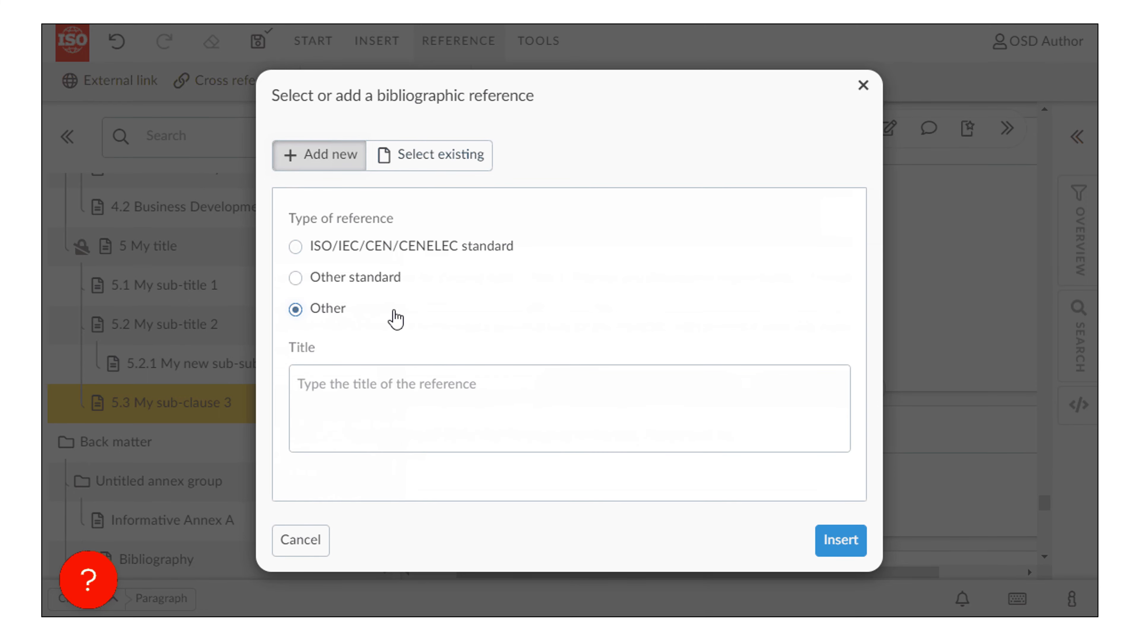
{"action": "left_click", "coordinate": [522, 407]}
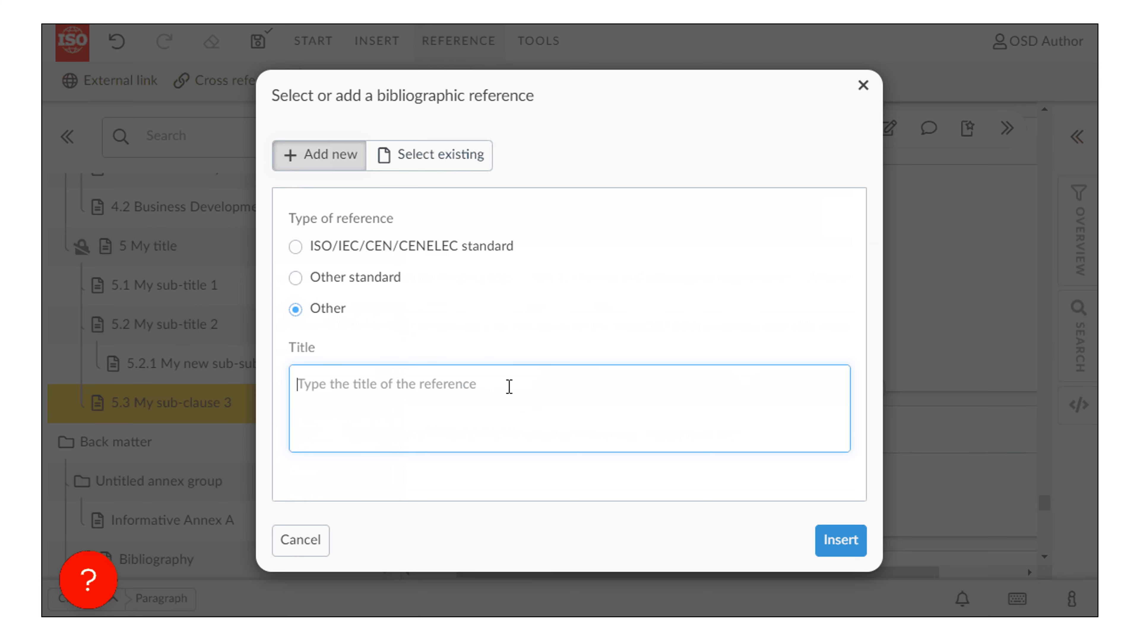
{"action": "type", "text": "Otherbib"}
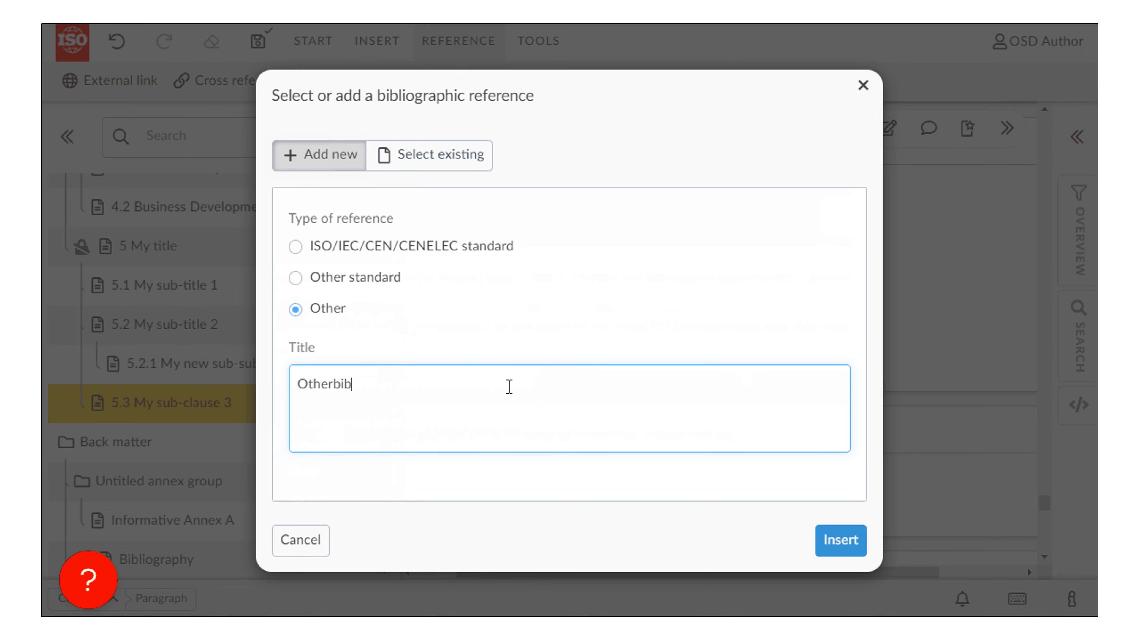
{"action": "type", "text": "liographicref1"}
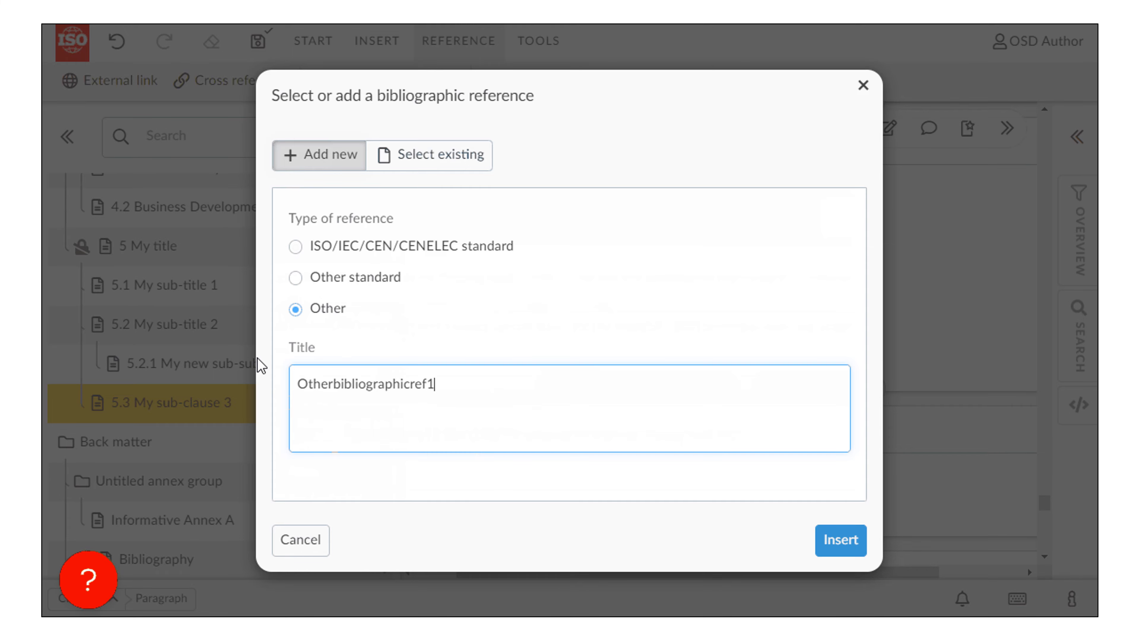
{"action": "left_click", "coordinate": [836, 551]}
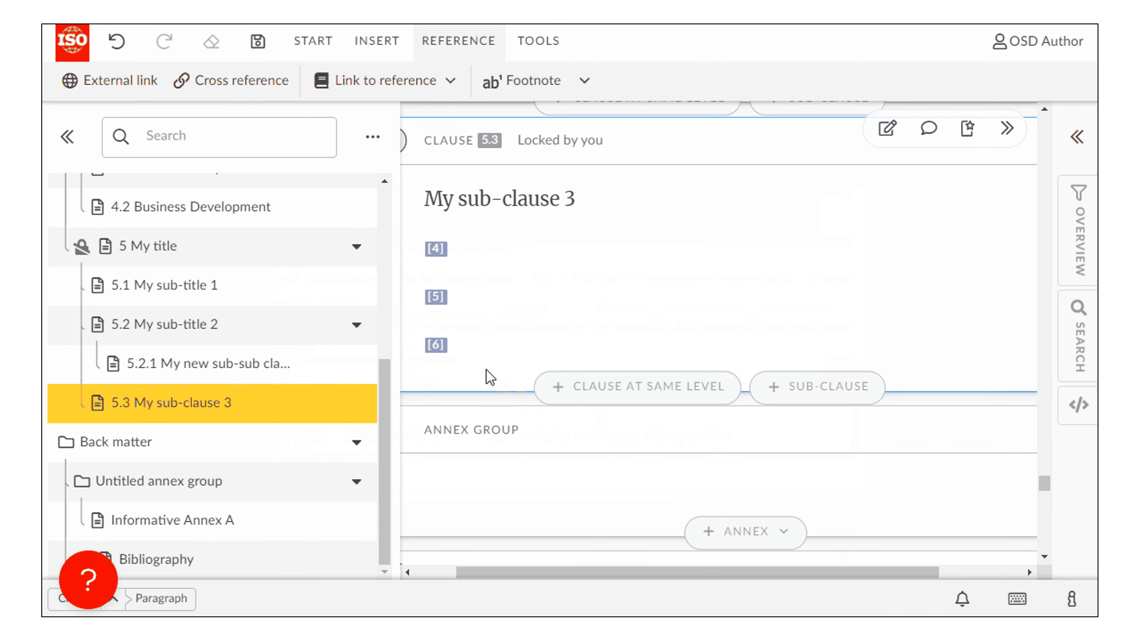
- Check the Otherbibliographicref1 entry in the bibliography through its citation, and return to sub-clause 5.3
{"action": "left_click", "coordinate": [436, 355]}
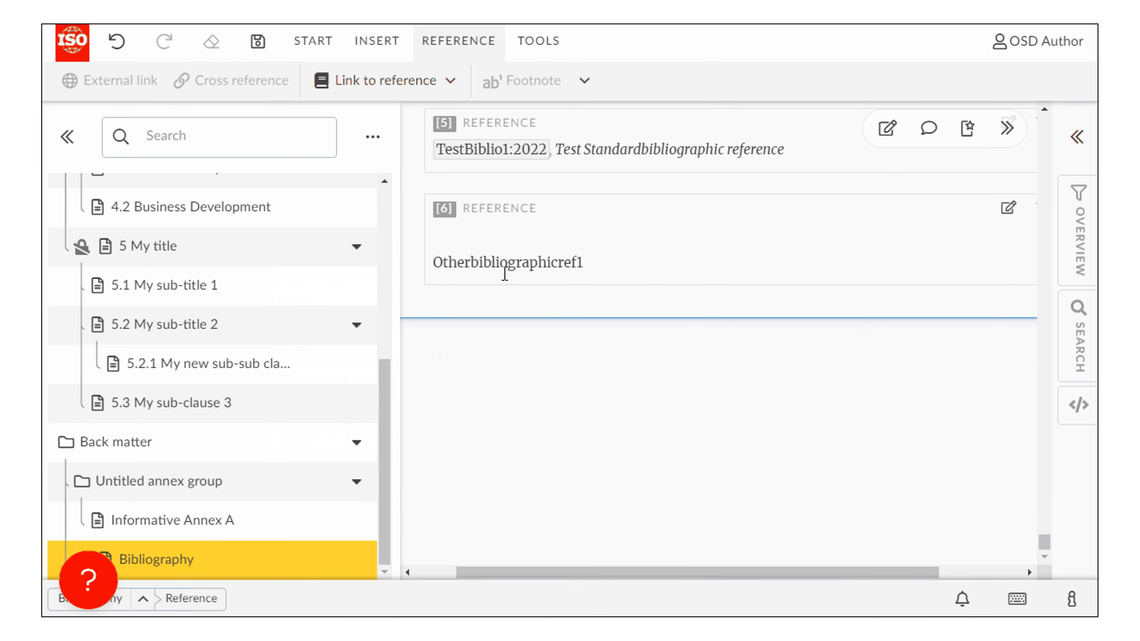
{"action": "scroll", "coordinate": [557, 269], "scroll_direction": "up", "scroll_amount": 2}
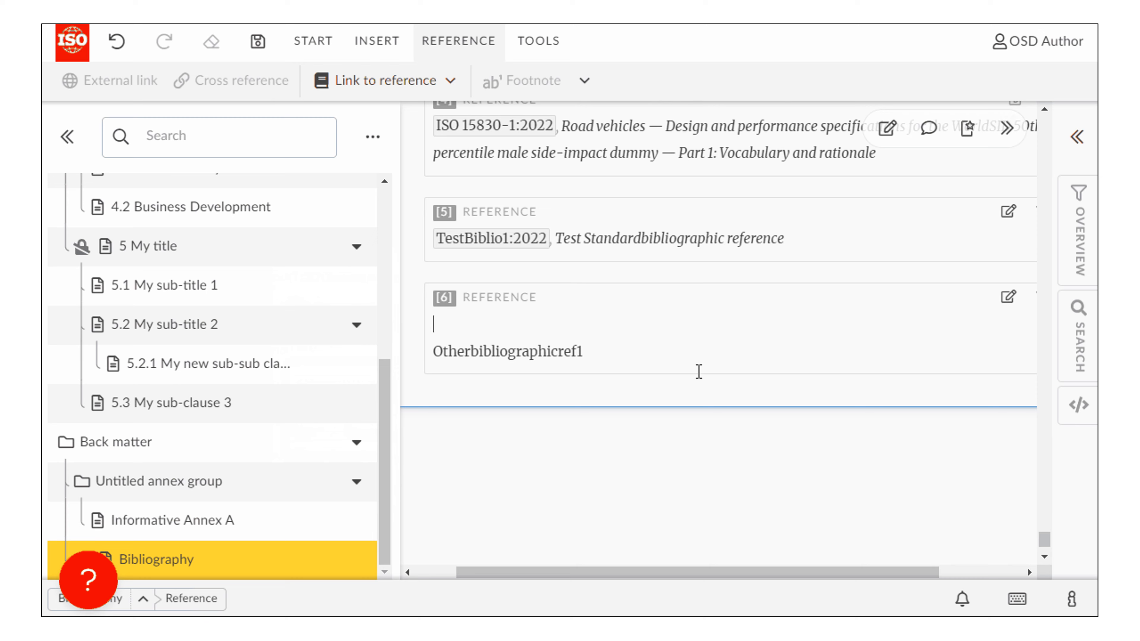
{"action": "scroll", "coordinate": [698, 371], "scroll_direction": "up", "scroll_amount": 2}
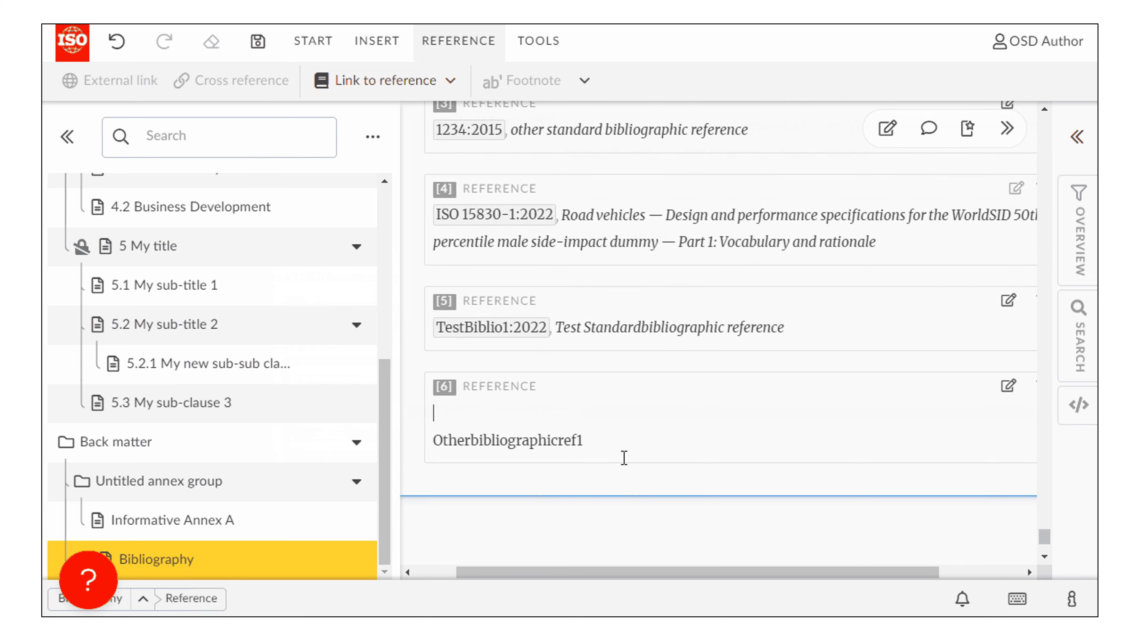
{"action": "scroll", "coordinate": [738, 471], "scroll_direction": "up", "scroll_amount": 2}
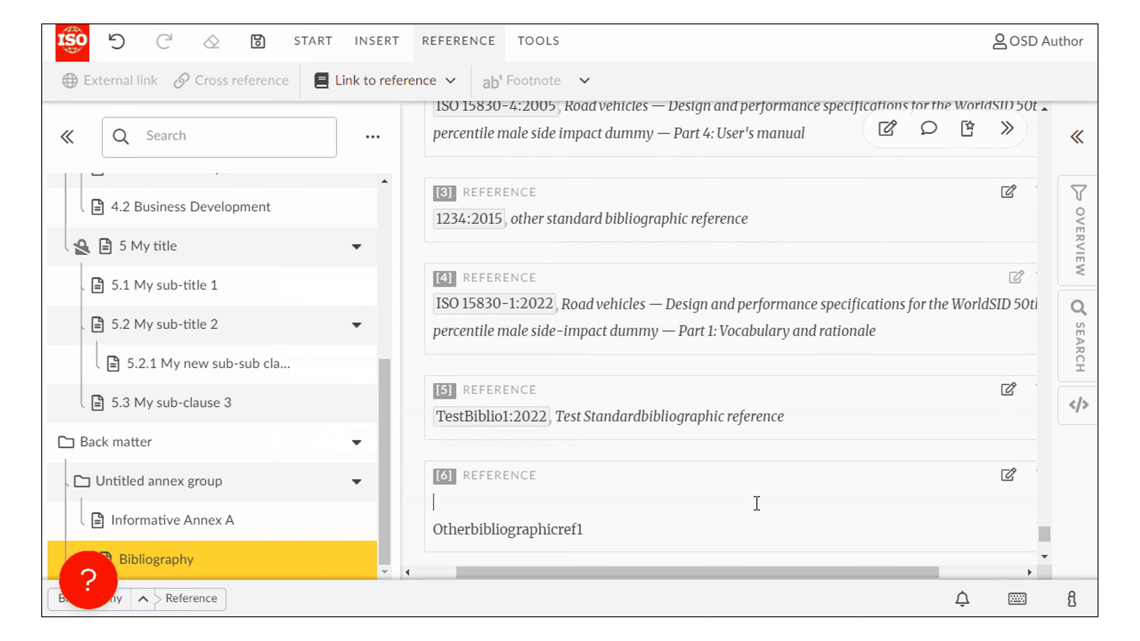
{"action": "scroll", "coordinate": [757, 503], "scroll_direction": "down", "scroll_amount": 2}
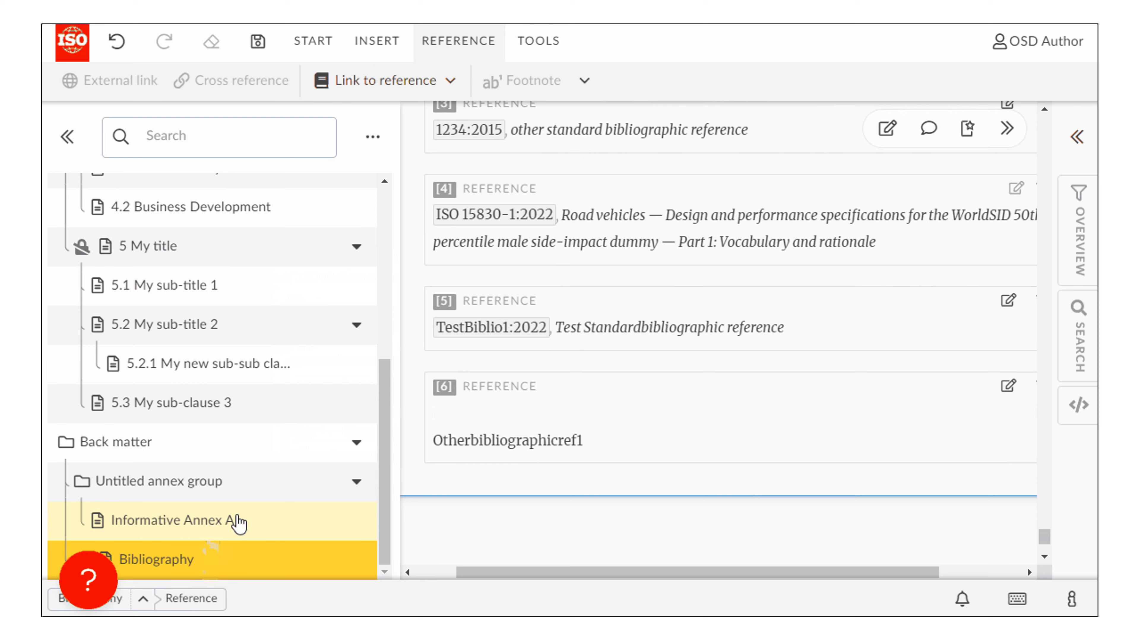
{"action": "left_click", "coordinate": [316, 411]}
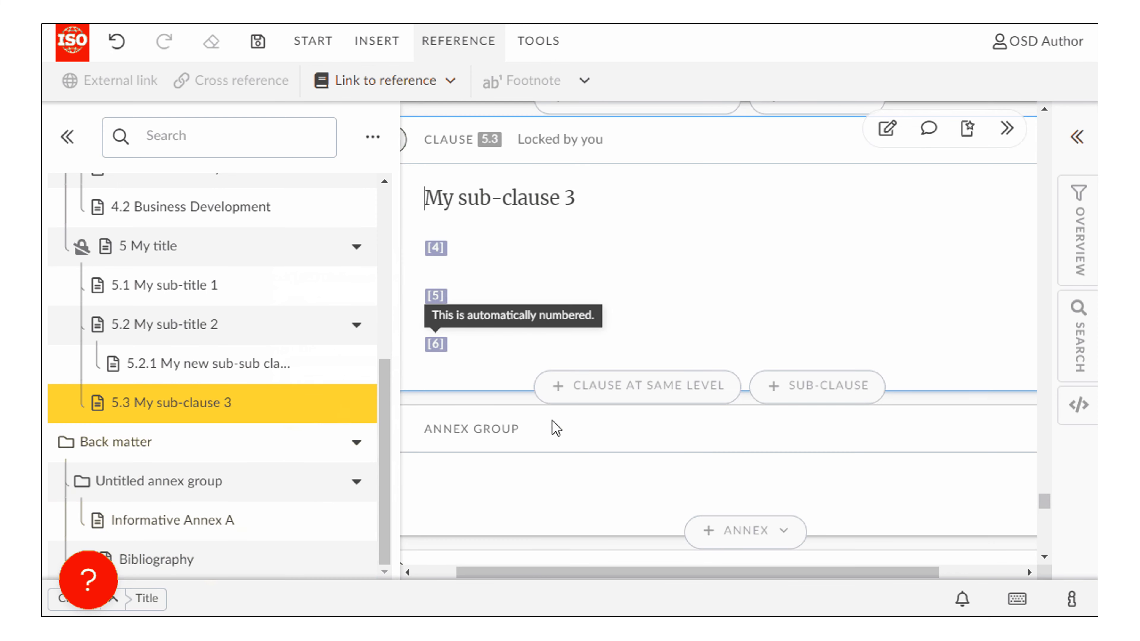
- Insert the existing bibliographic reference ISO 15830-1:2022 in a new paragraph below the third citation in sub-clause 5.3
{"action": "left_click", "coordinate": [447, 353]}
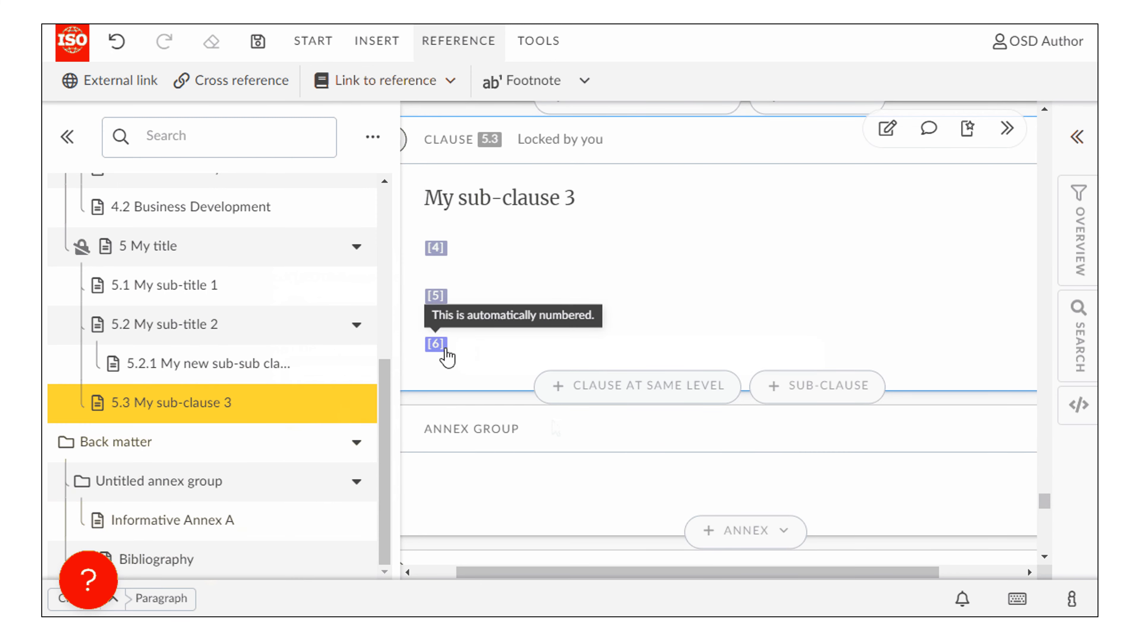
{"action": "key", "text": "Return"}
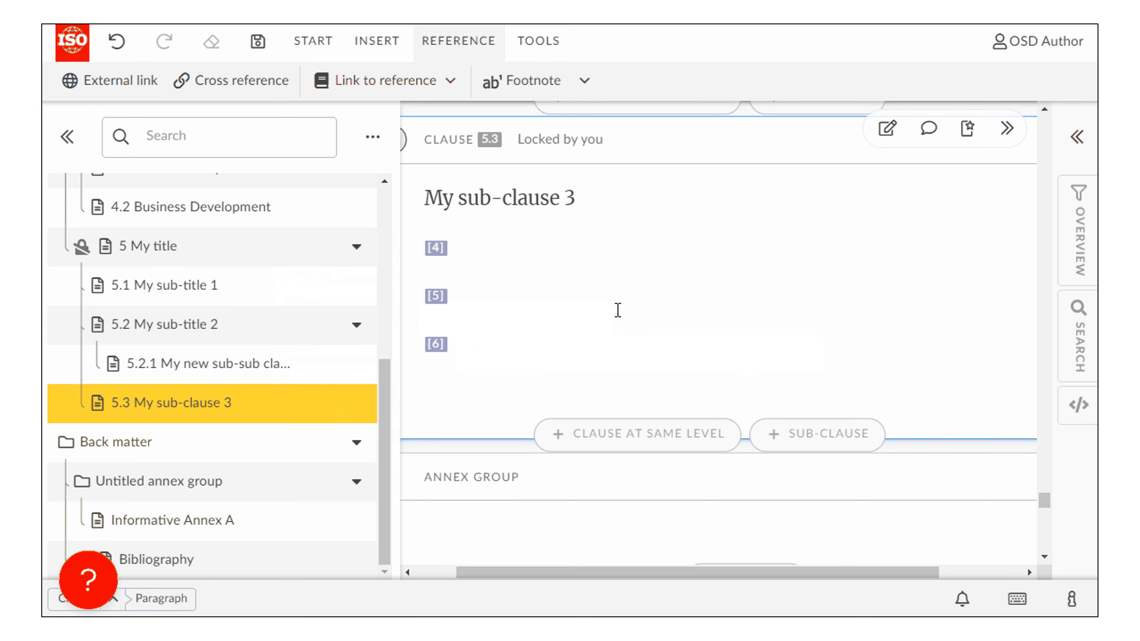
{"action": "left_click", "coordinate": [450, 87]}
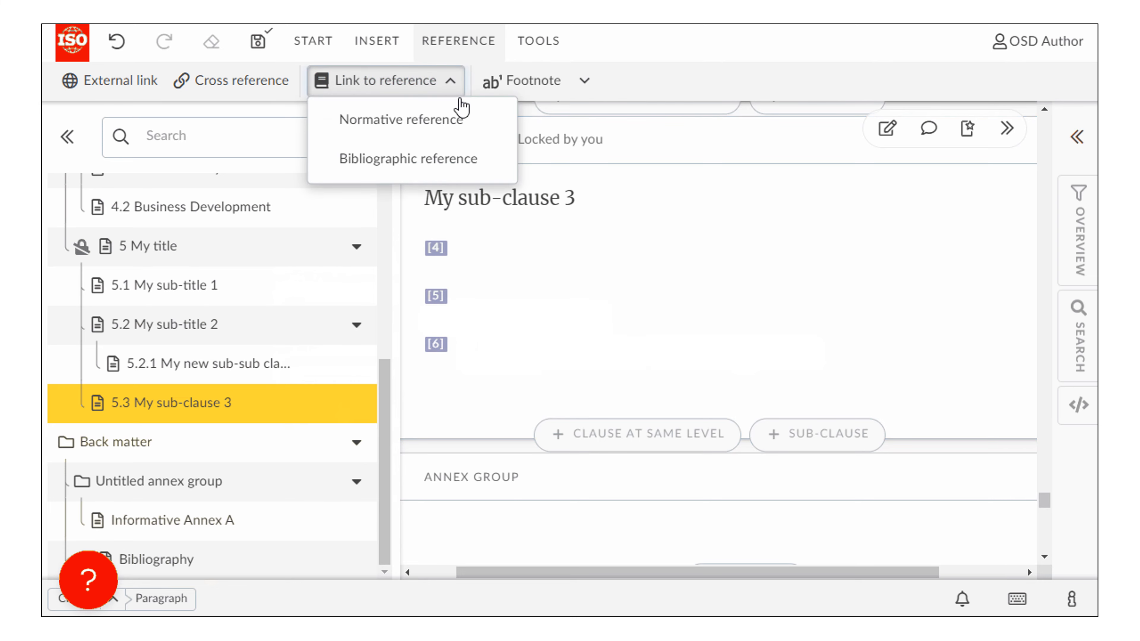
{"action": "left_click", "coordinate": [447, 157]}
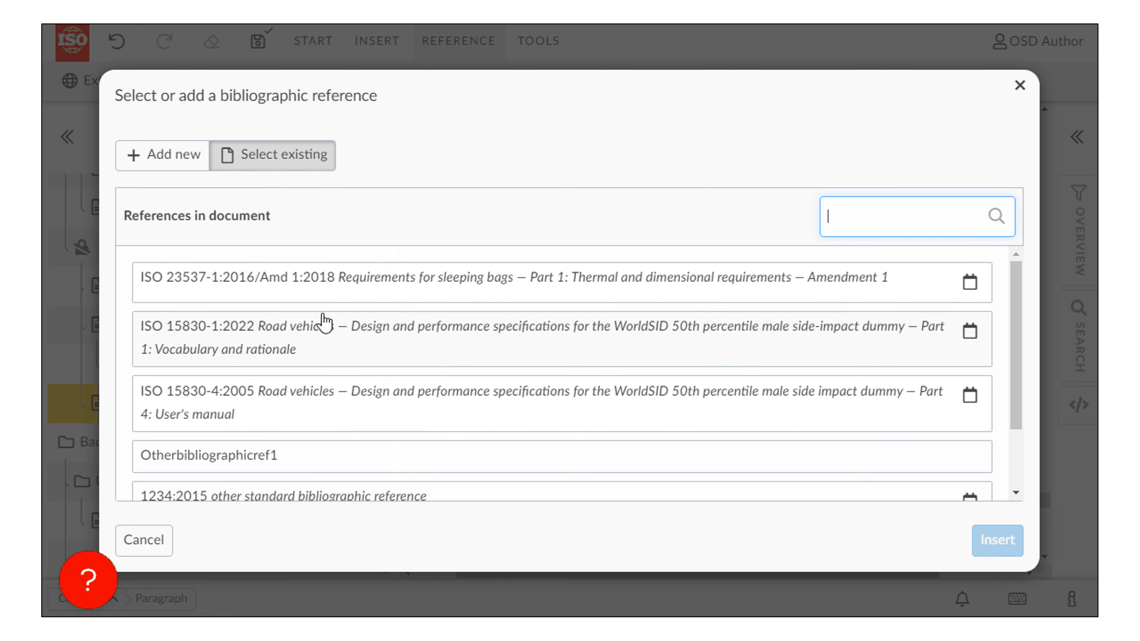
{"action": "left_click", "coordinate": [330, 355]}
{"action": "left_click", "coordinate": [997, 539]}
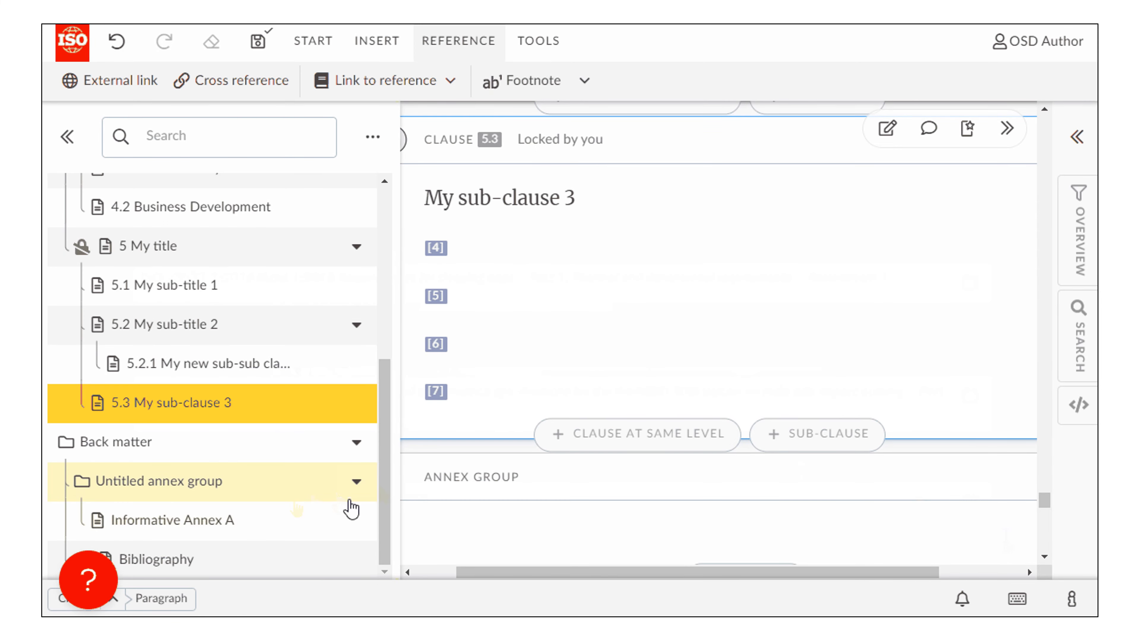
- Check the bibliography for the entry of the reused ISO 15830-1:2022 reference and examine the full width of the entries
{"action": "left_click", "coordinate": [248, 567]}
{"action": "scroll", "coordinate": [666, 554], "scroll_direction": "down", "scroll_amount": 8}
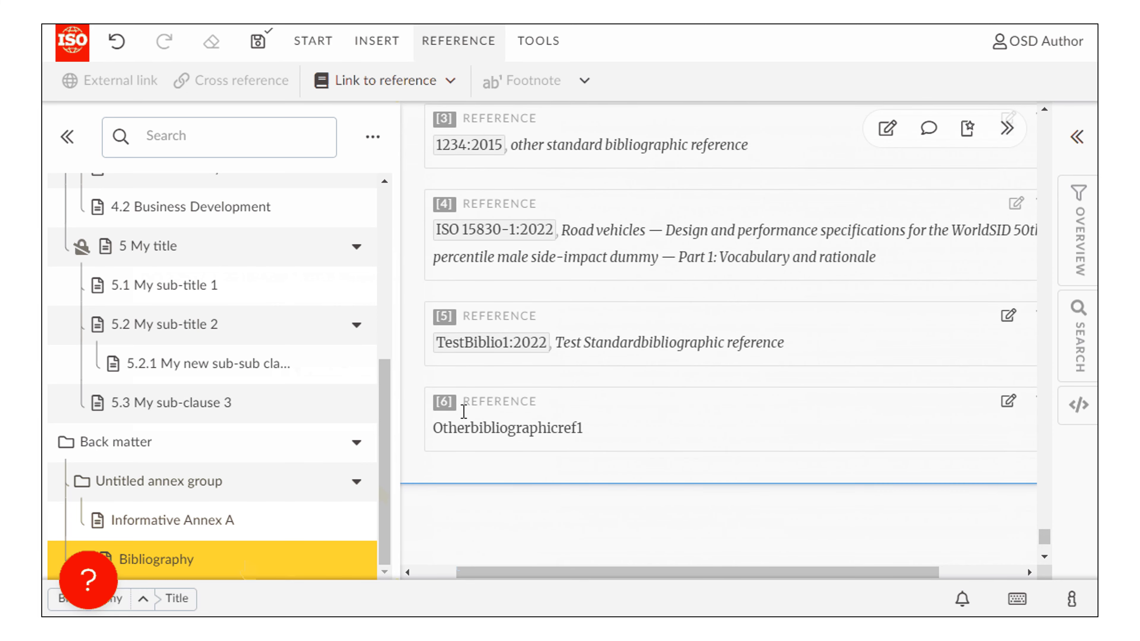
{"action": "scroll", "coordinate": [685, 444], "scroll_direction": "up", "scroll_amount": 4}
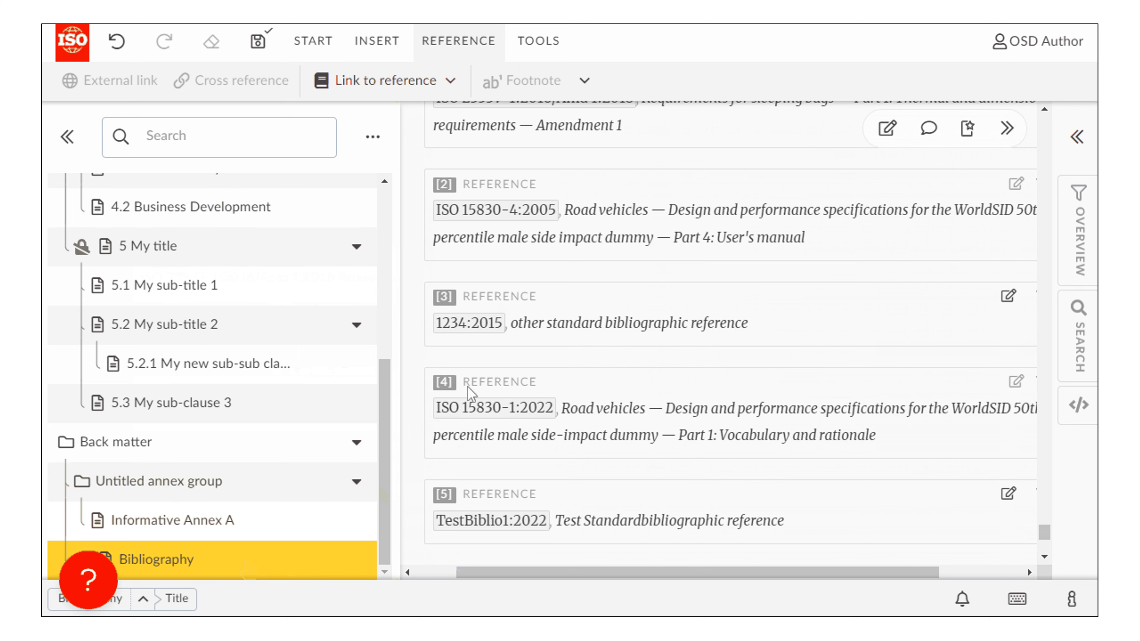
{"action": "left_click_drag", "start_coordinate": [832, 573], "coordinate": [882, 575]}
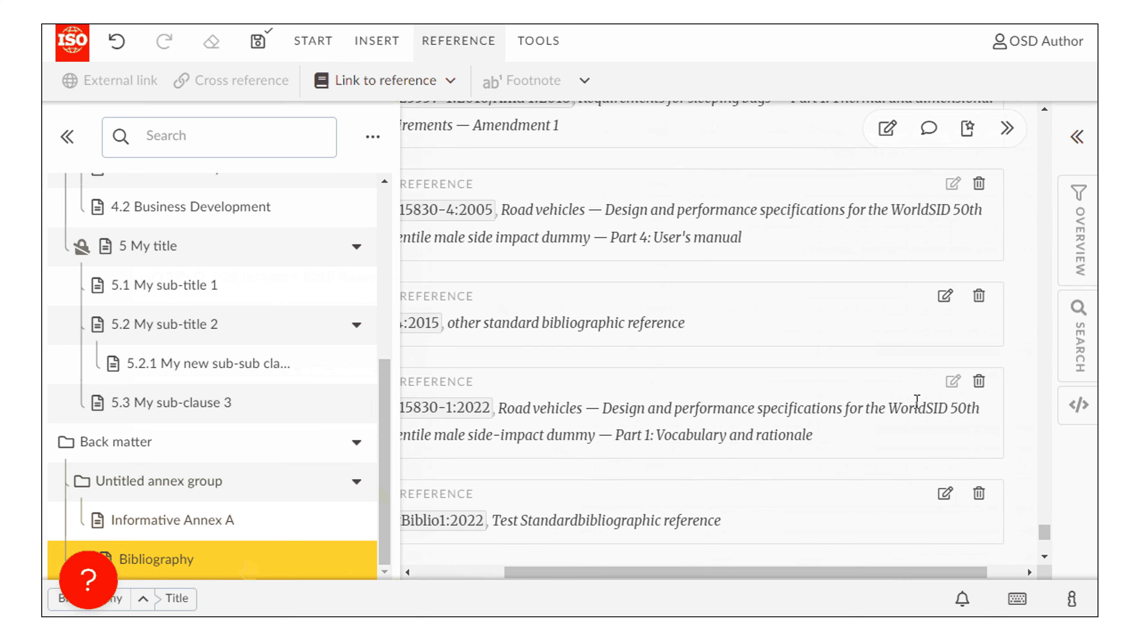
{"action": "left_click", "coordinate": [67, 136]}
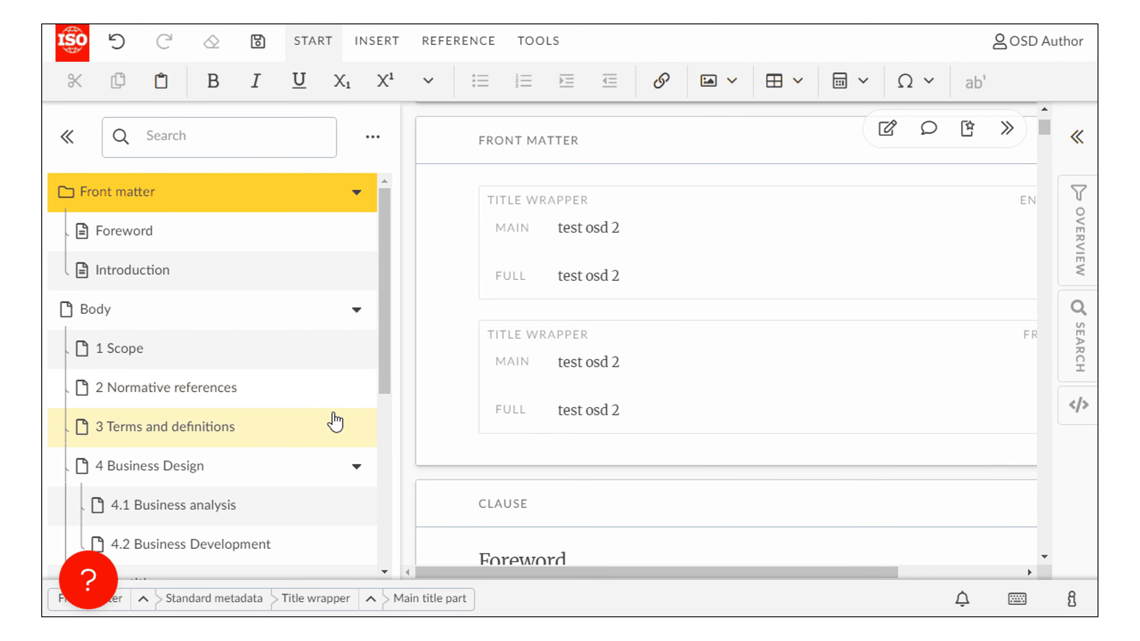
- Reopen the bibliography with the document outline collapsed and examine which reference entries can be edited or deleted
{"action": "scroll", "coordinate": [330, 419], "scroll_direction": "down", "scroll_amount": 6}
{"action": "scroll", "coordinate": [337, 424], "scroll_direction": "down", "scroll_amount": 1}
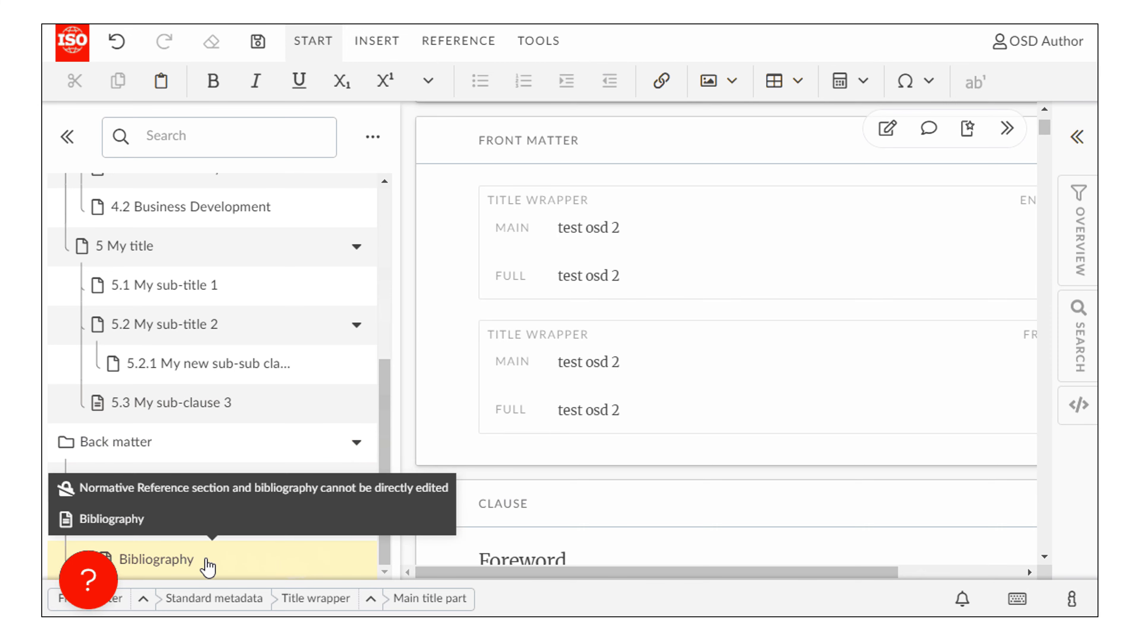
{"action": "left_click", "coordinate": [206, 563]}
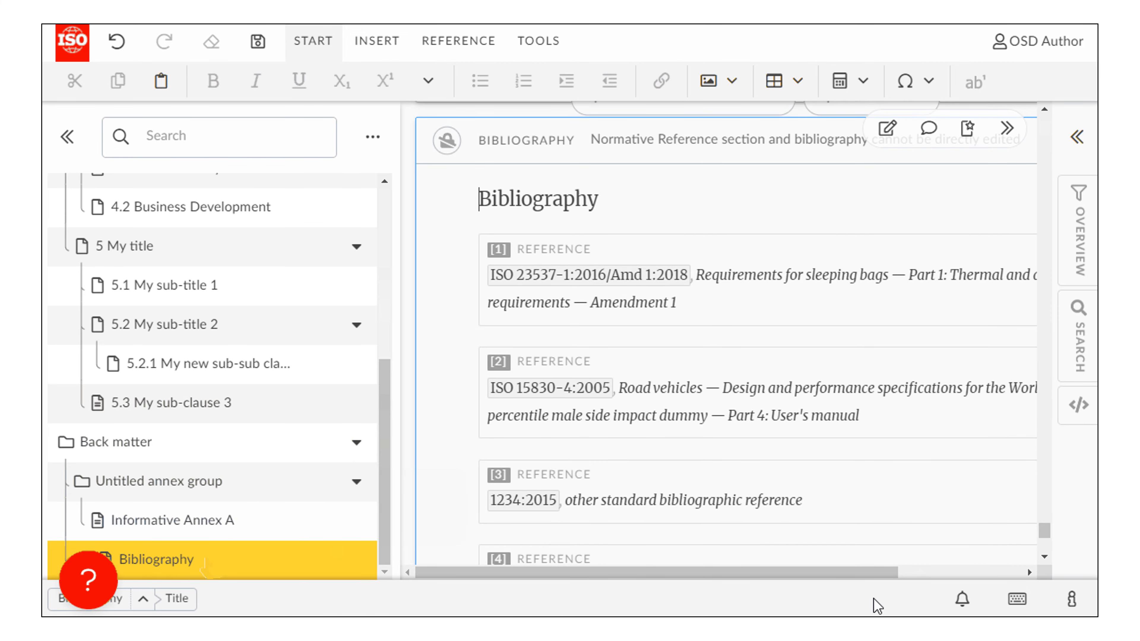
{"action": "left_click_drag", "start_coordinate": [838, 578], "coordinate": [880, 575]}
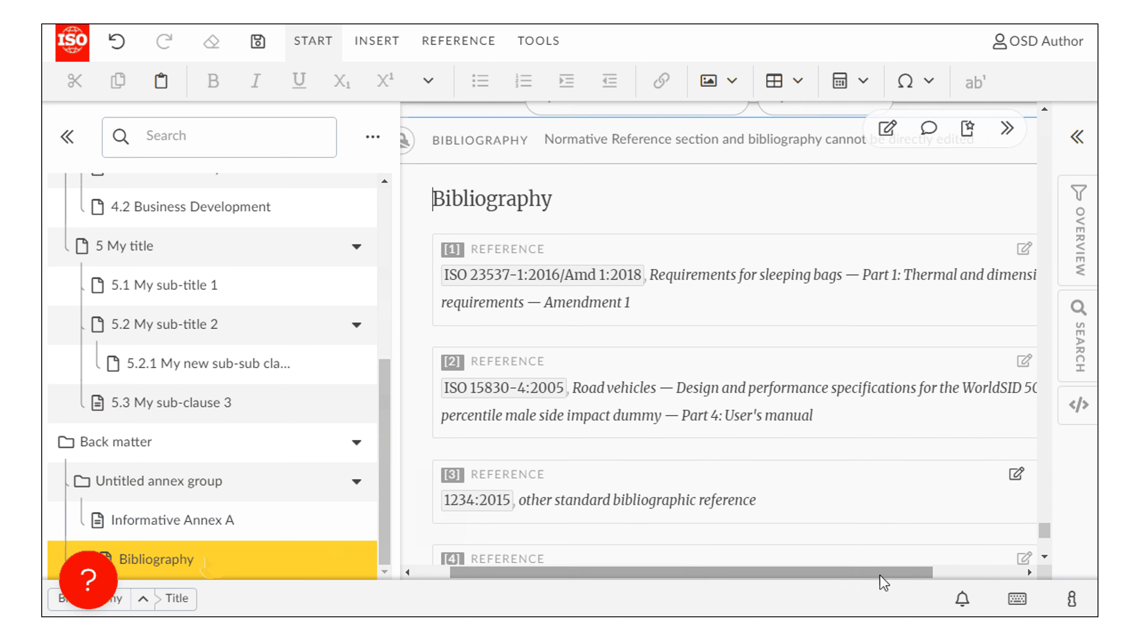
{"action": "left_click", "coordinate": [67, 137]}
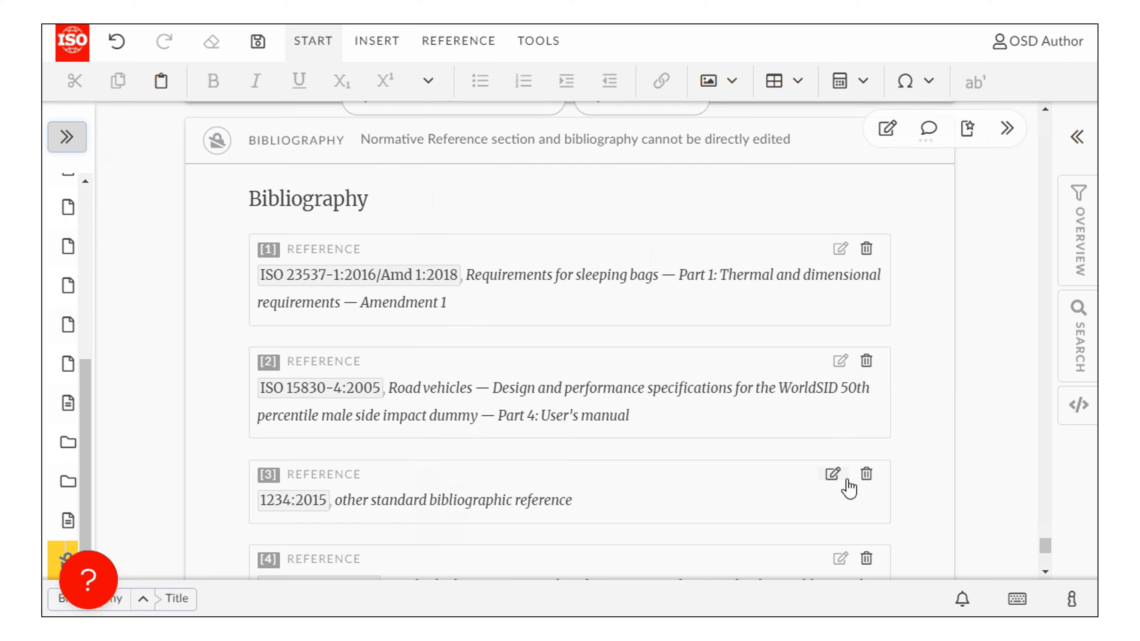
{"action": "scroll", "coordinate": [850, 506], "scroll_direction": "down", "scroll_amount": 2}
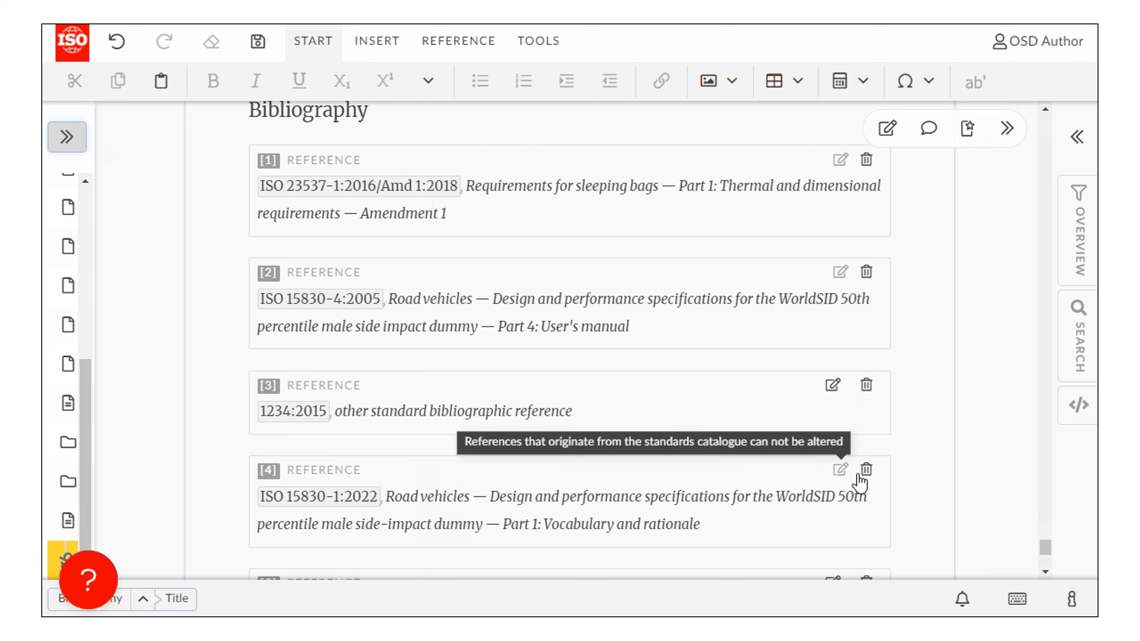
{"action": "scroll", "coordinate": [892, 503], "scroll_direction": "down", "scroll_amount": 2}
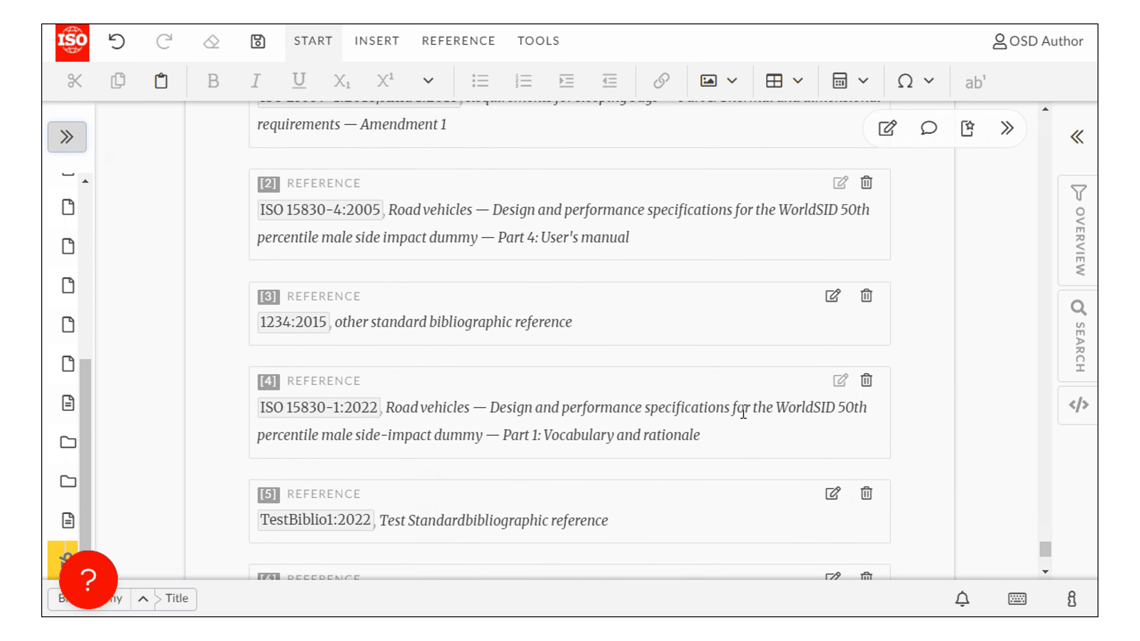
- Try to delete the ISO 15830-1:2022 bibliography entry, and select the second of its links in sub-clause 5.3 for review
{"action": "left_click", "coordinate": [866, 382]}
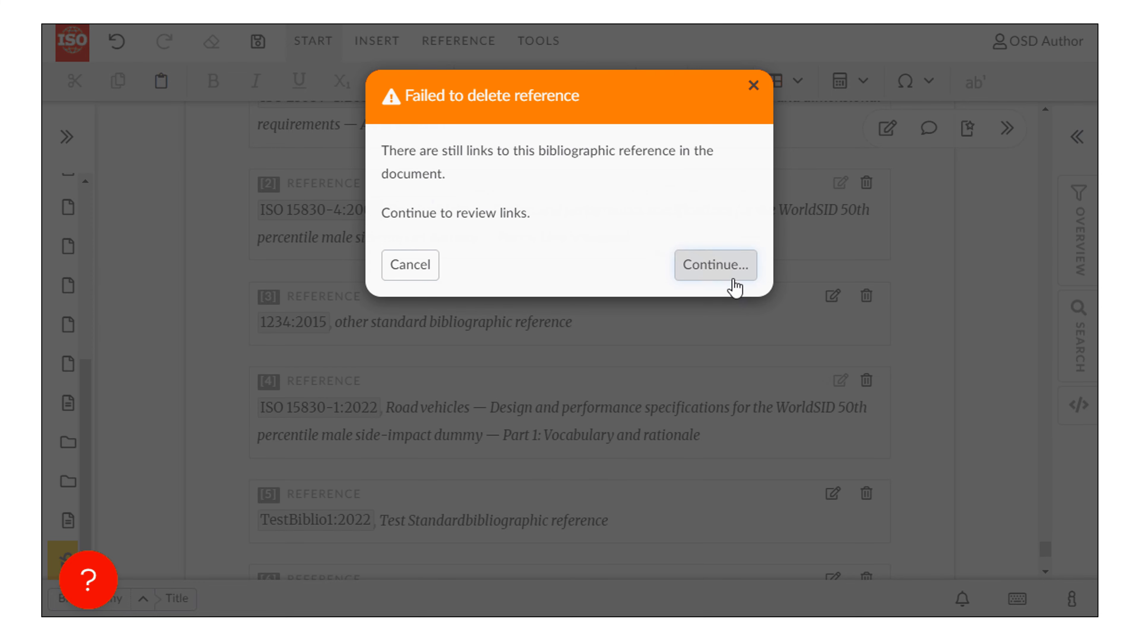
{"action": "left_click", "coordinate": [718, 275]}
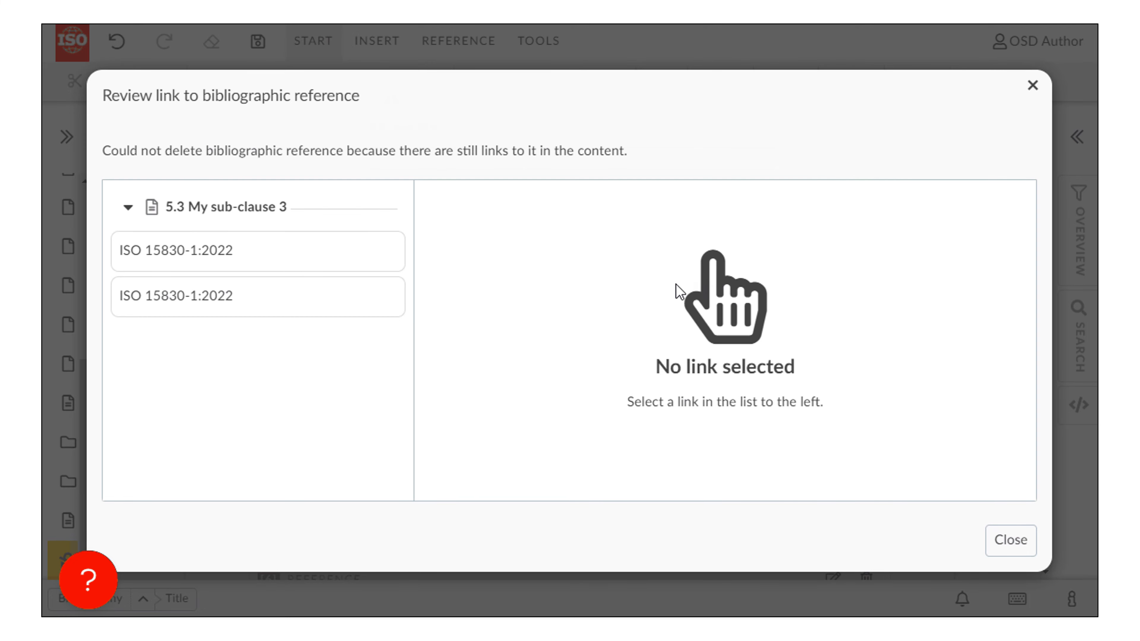
{"action": "left_click", "coordinate": [274, 301]}
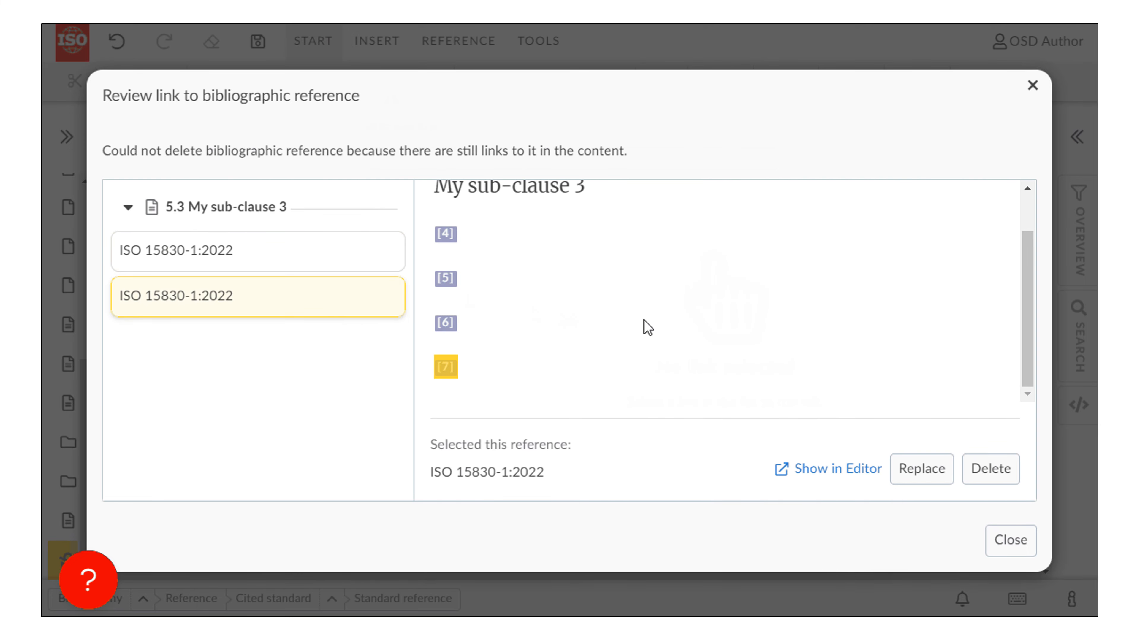
- Replace the selected ISO 15830-1:2022 link with a new reference to IEC 60747-5-8:2019 from the catalogue, and end the link review
{"action": "left_click", "coordinate": [921, 469]}
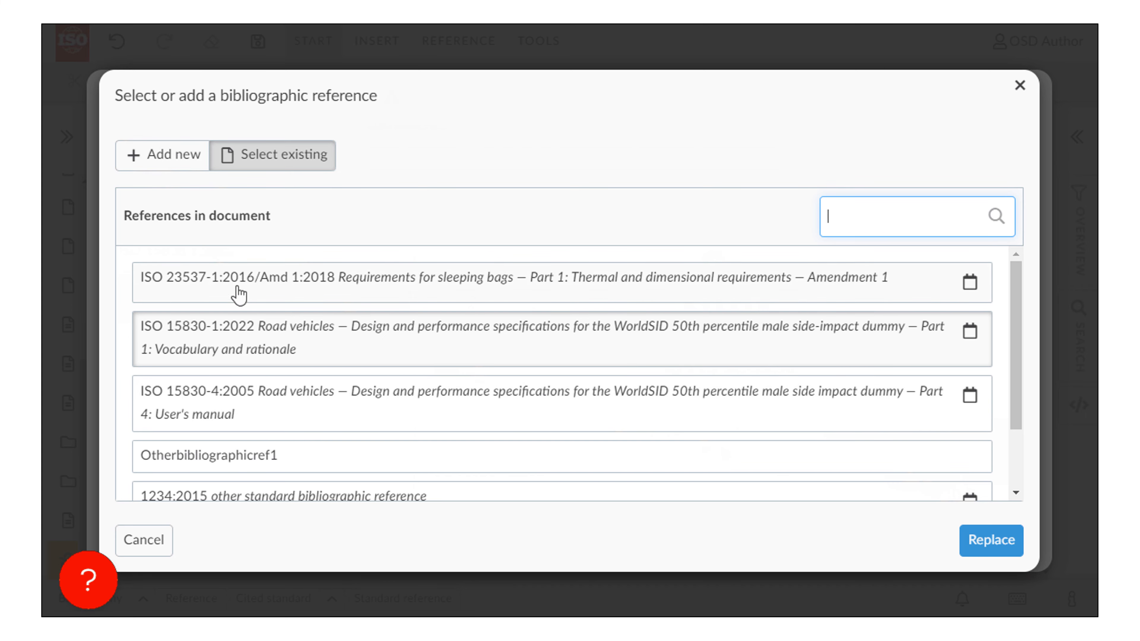
{"action": "left_click", "coordinate": [175, 154]}
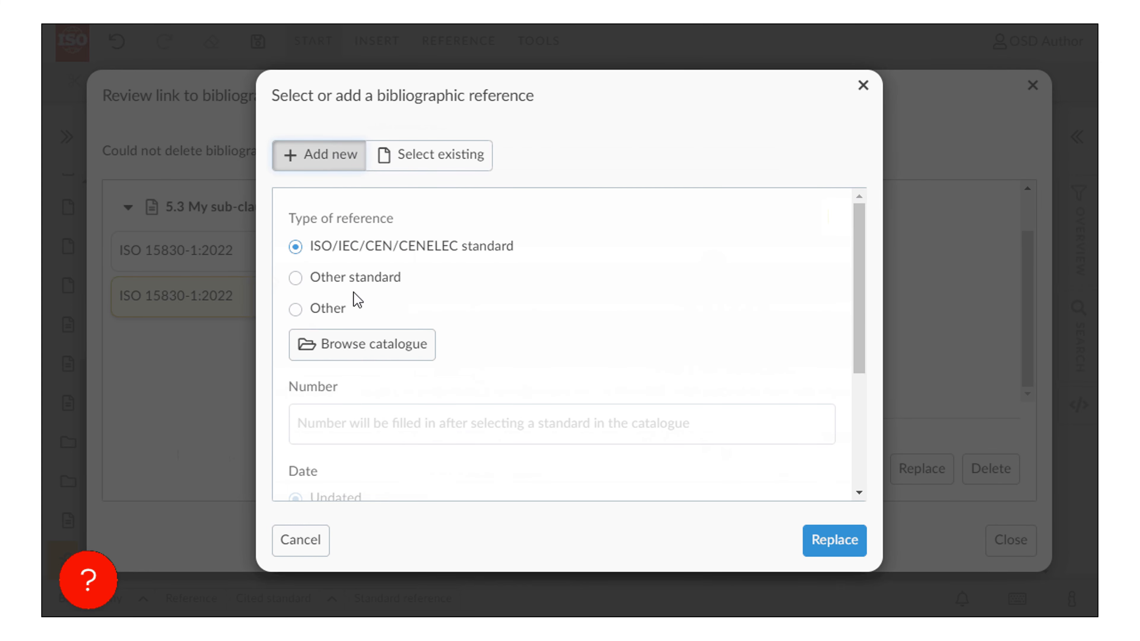
{"action": "left_click", "coordinate": [363, 347]}
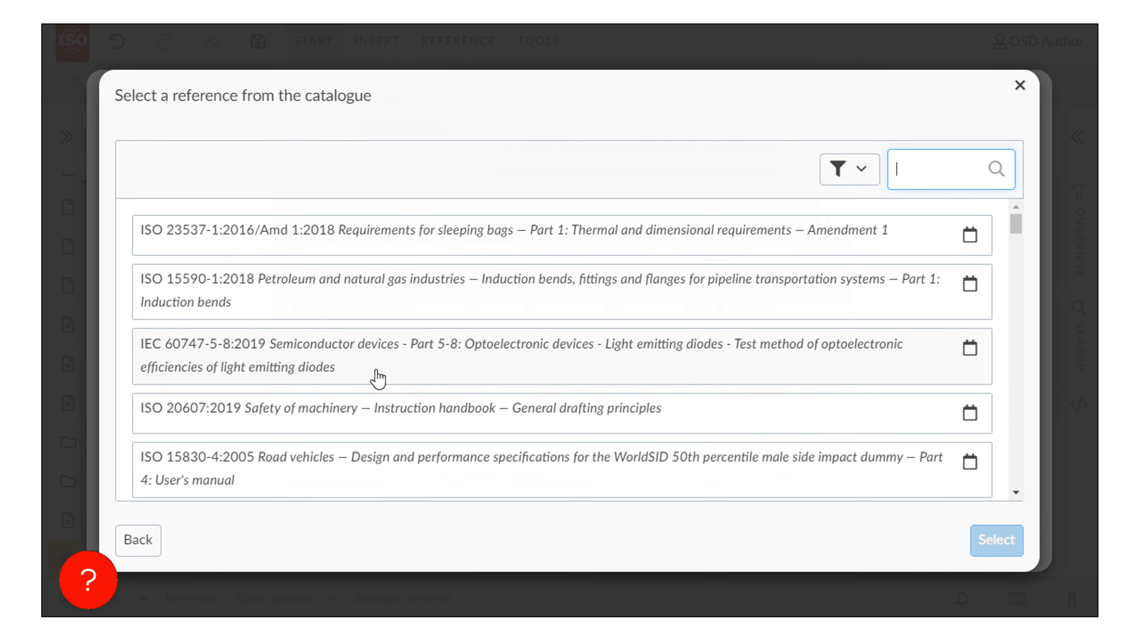
{"action": "left_click", "coordinate": [378, 380]}
{"action": "left_click", "coordinate": [999, 542]}
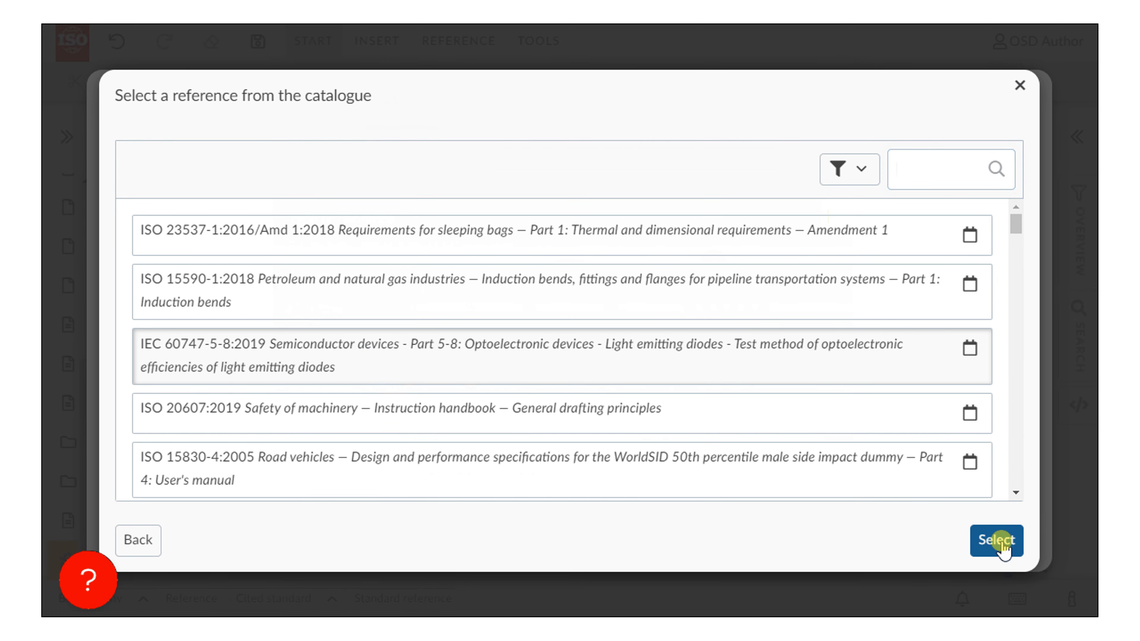
{"action": "scroll", "coordinate": [722, 462], "scroll_direction": "down", "scroll_amount": 4}
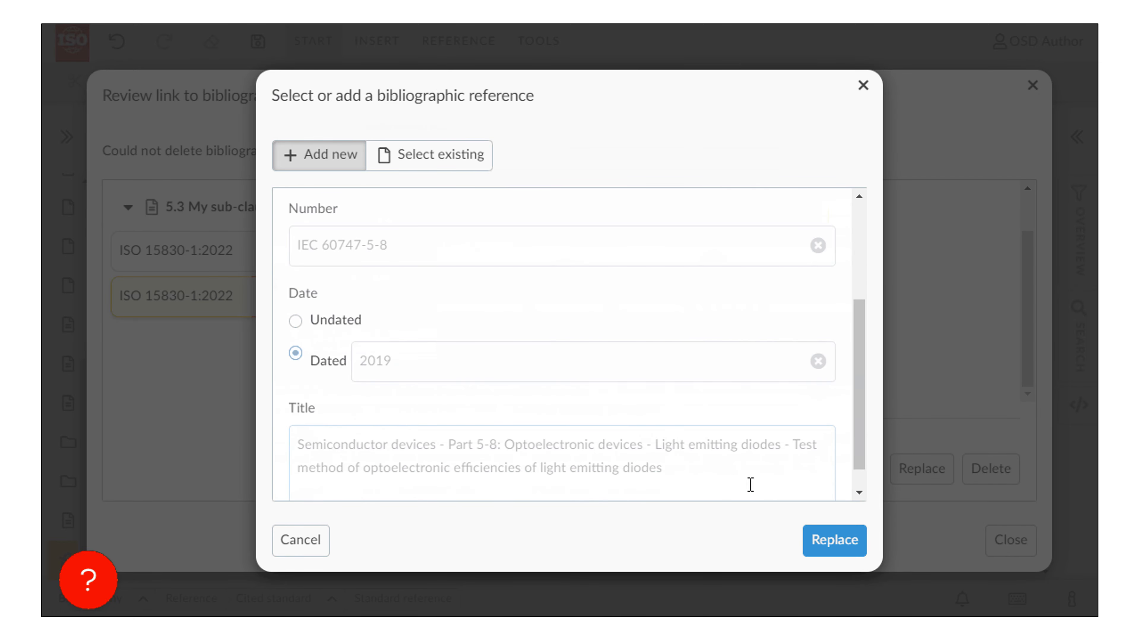
{"action": "left_click", "coordinate": [851, 545]}
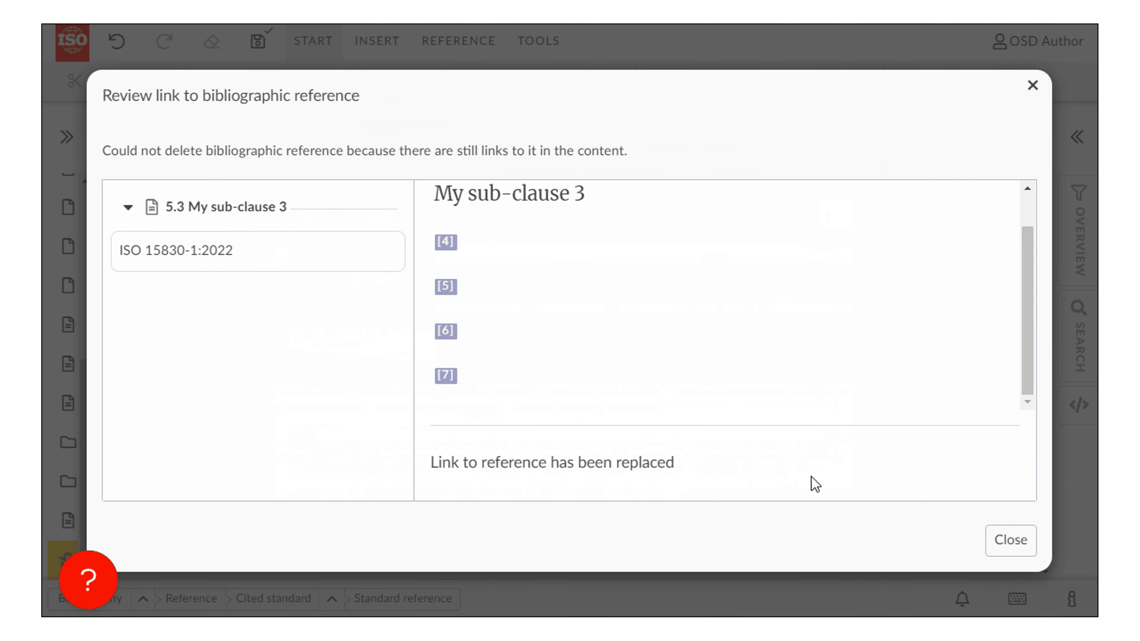
{"action": "left_click", "coordinate": [1010, 541]}
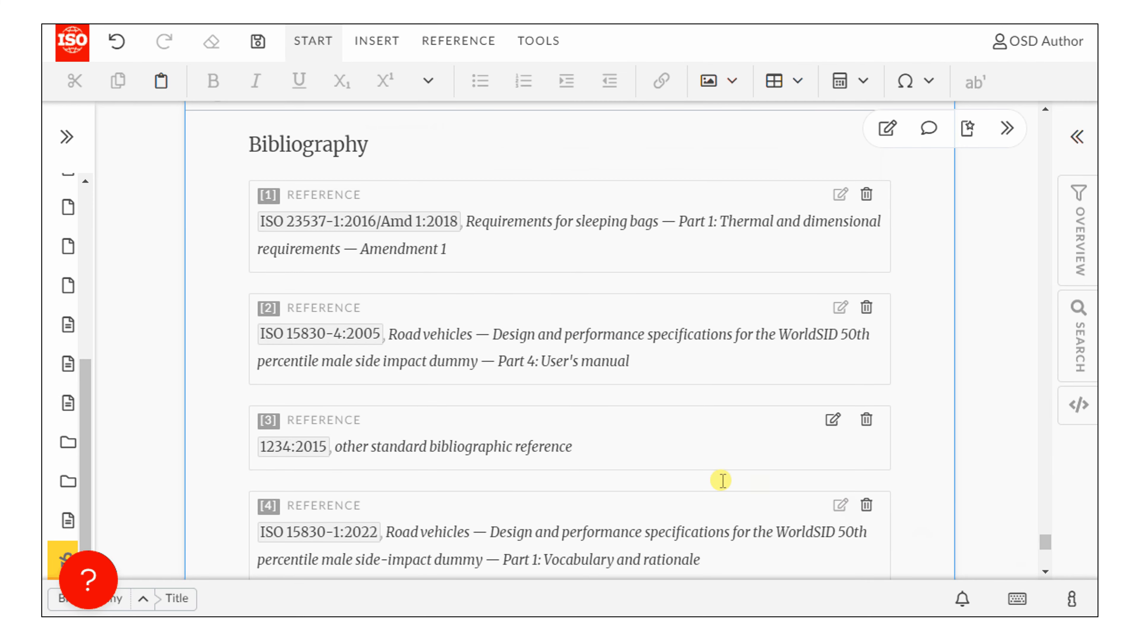
- Change the TestBiblio1 bibliography reference to undated with the title "Test Standardbibliographic reference1", and check its entry
{"action": "scroll", "coordinate": [722, 482], "scroll_direction": "down", "scroll_amount": 10}
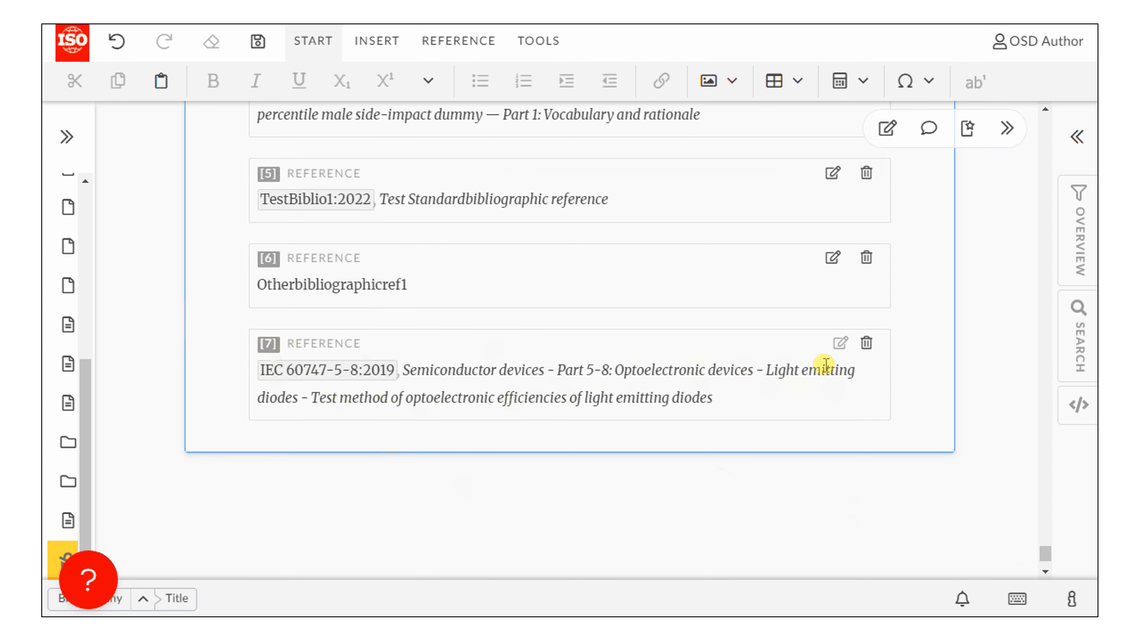
{"action": "scroll", "coordinate": [825, 365], "scroll_direction": "up", "scroll_amount": 2}
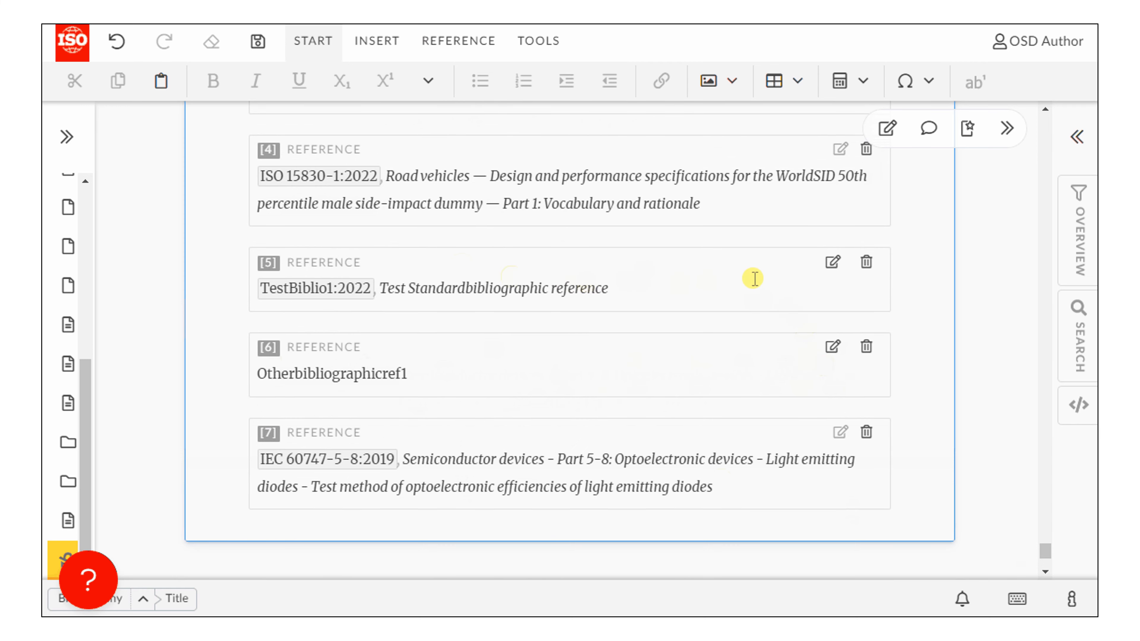
{"action": "left_click", "coordinate": [832, 263]}
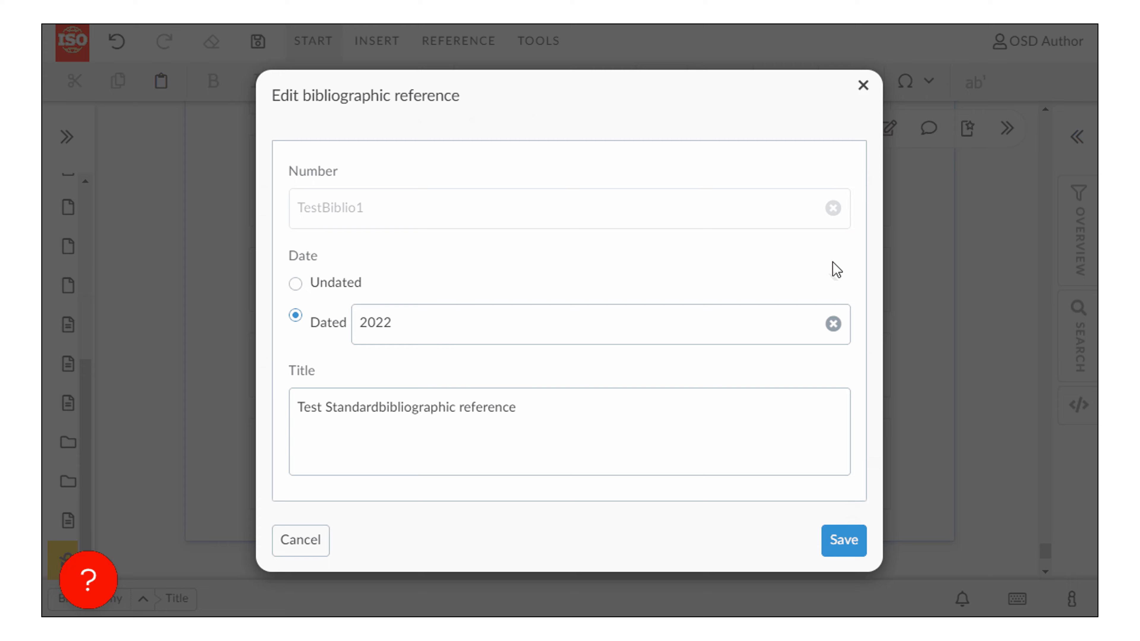
{"action": "left_click", "coordinate": [662, 317]}
{"action": "left_click", "coordinate": [438, 432]}
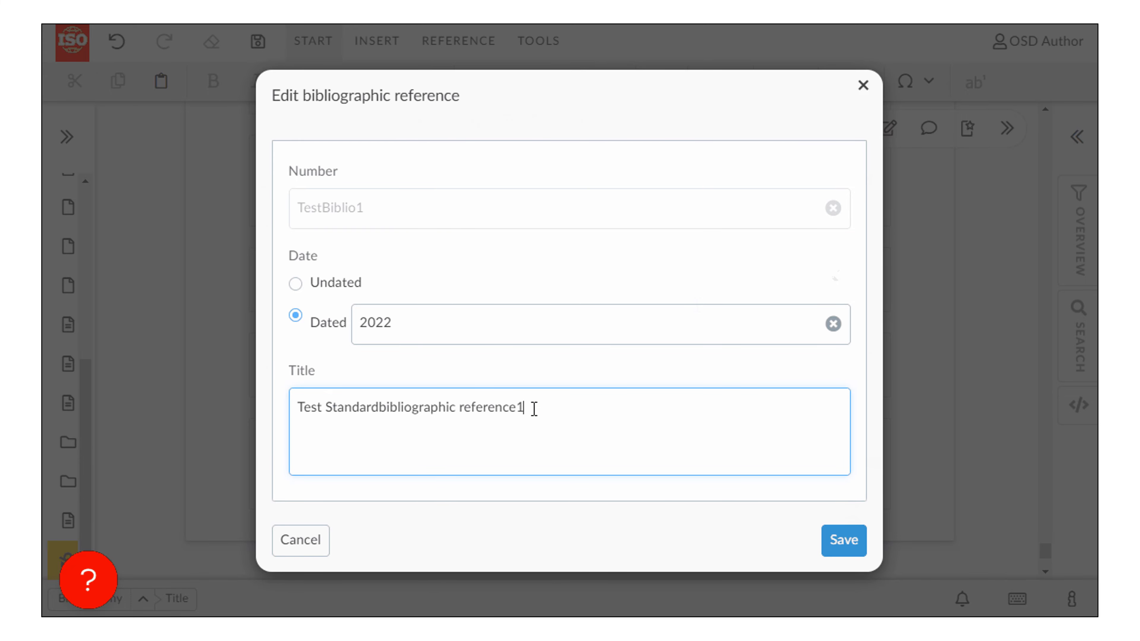
{"action": "left_click", "coordinate": [297, 283]}
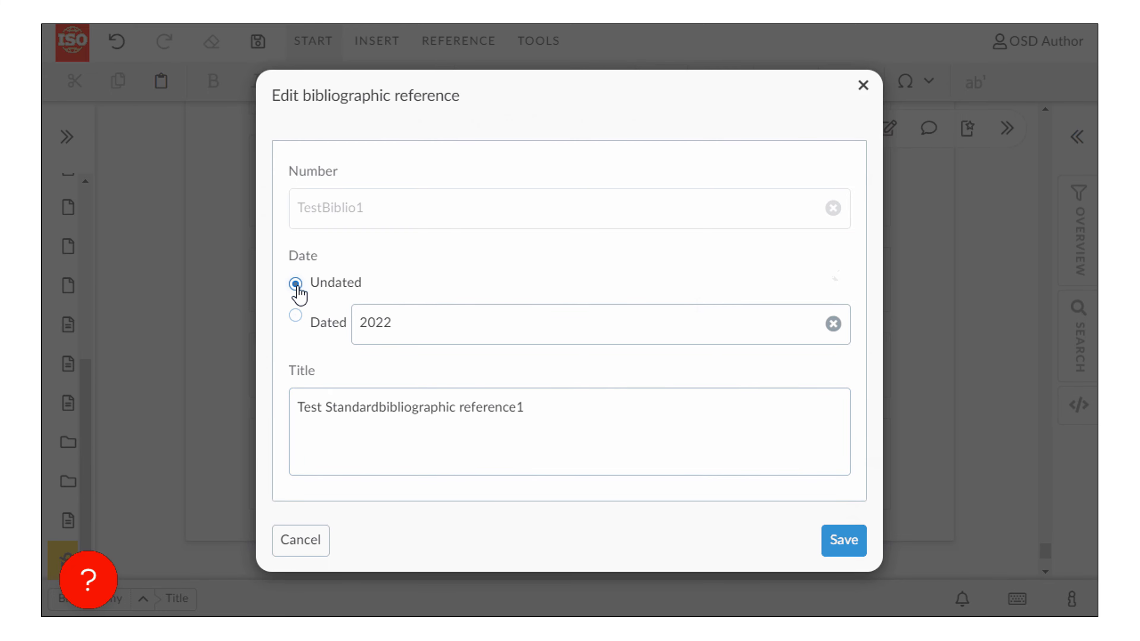
{"action": "left_click", "coordinate": [841, 542]}
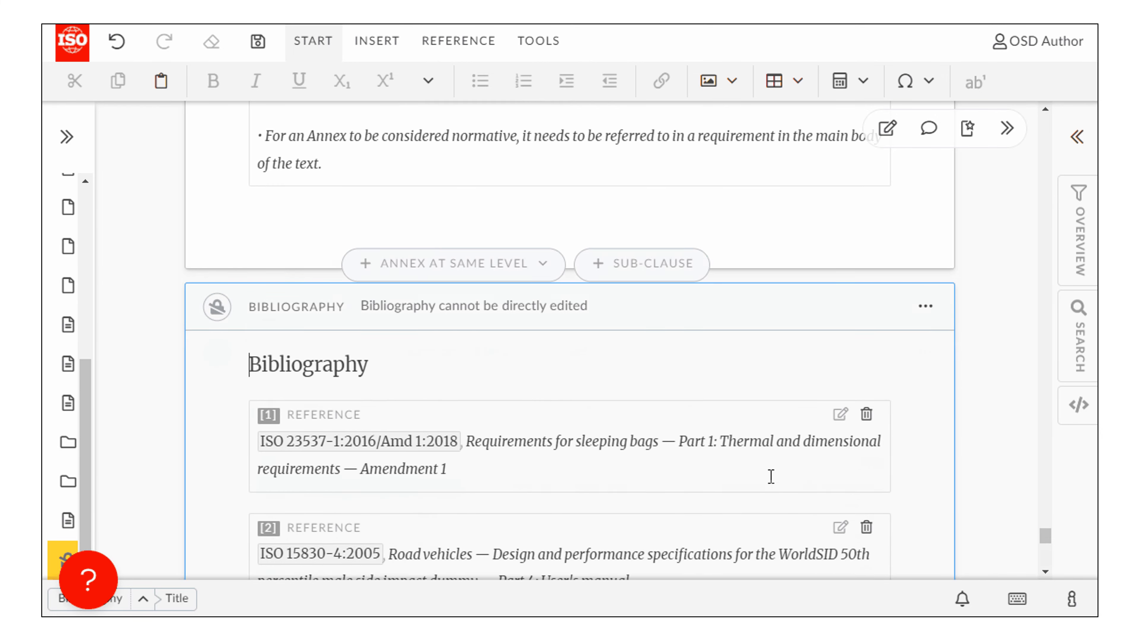
{"action": "scroll", "coordinate": [809, 473], "scroll_direction": "down", "scroll_amount": 5}
{"action": "scroll", "coordinate": [529, 422], "scroll_direction": "down", "scroll_amount": 2}
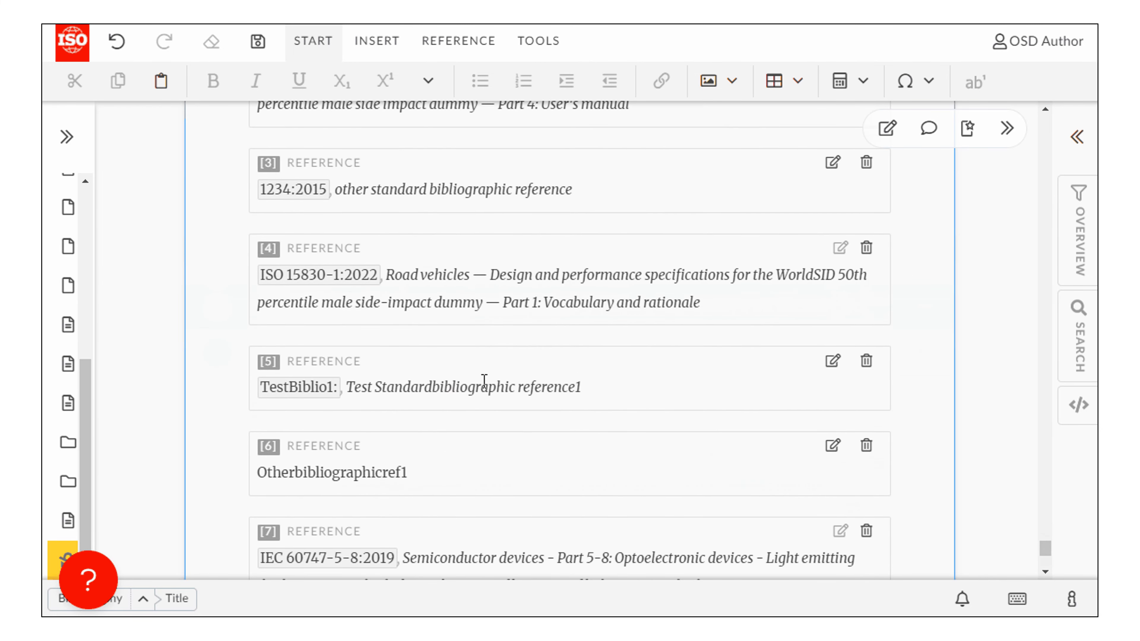
{"action": "left_click_drag", "start_coordinate": [347, 387], "coordinate": [582, 386]}
{"action": "left_click", "coordinate": [591, 387]}
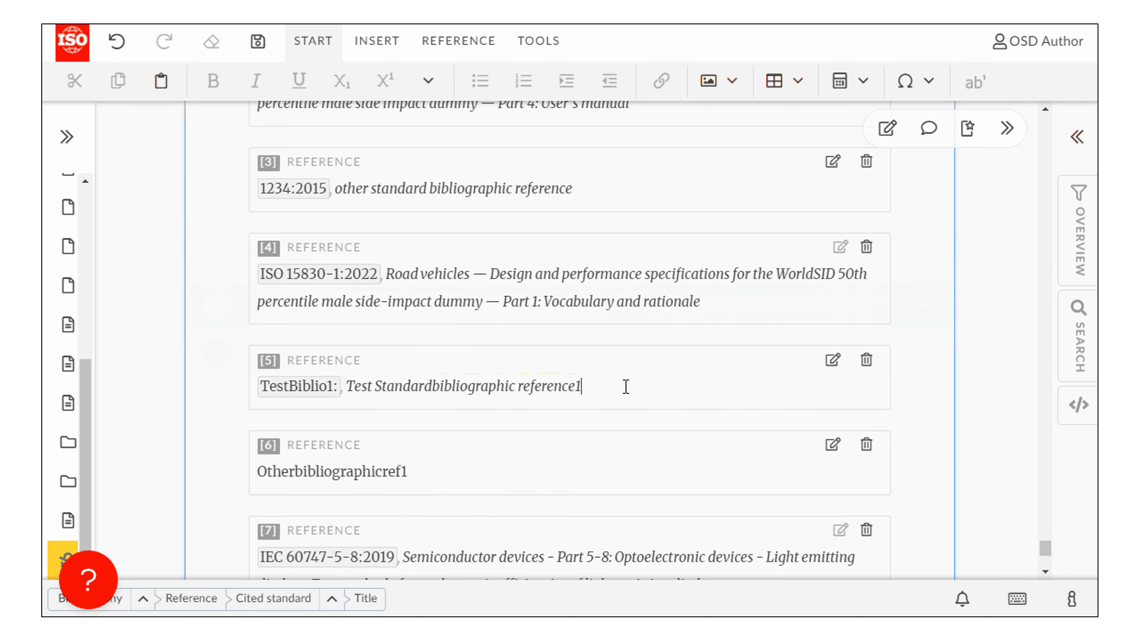
- Change the title of the Otherbibliographicref1 bibliography entry to "Other bibliographic ref1" and check the entry
{"action": "scroll", "coordinate": [628, 382], "scroll_direction": "down", "scroll_amount": 2}
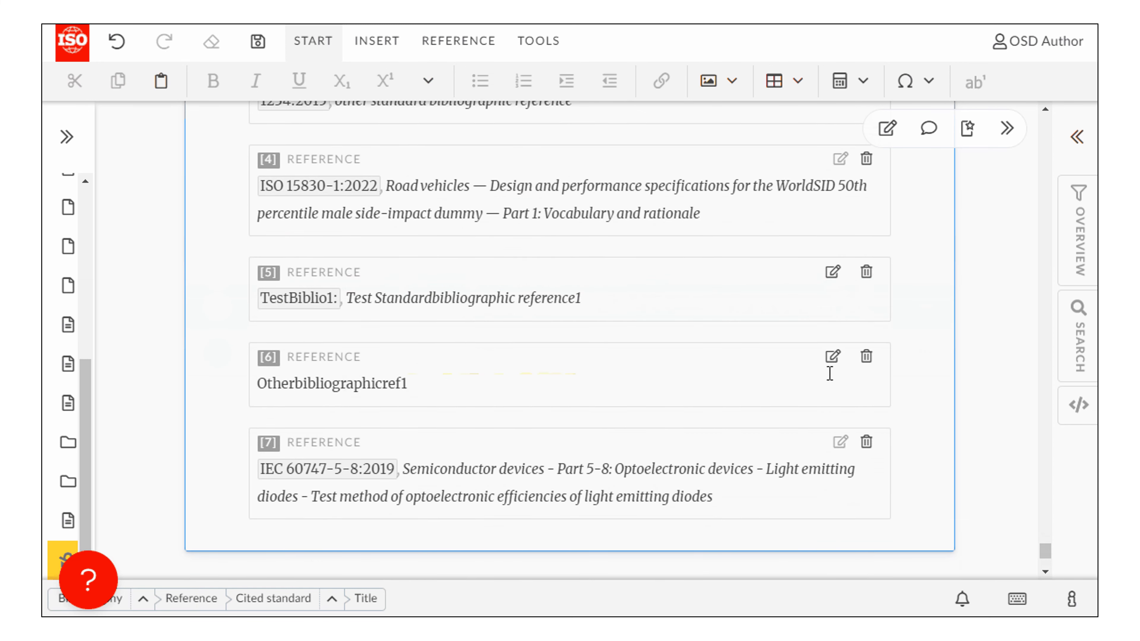
{"action": "left_click", "coordinate": [832, 357]}
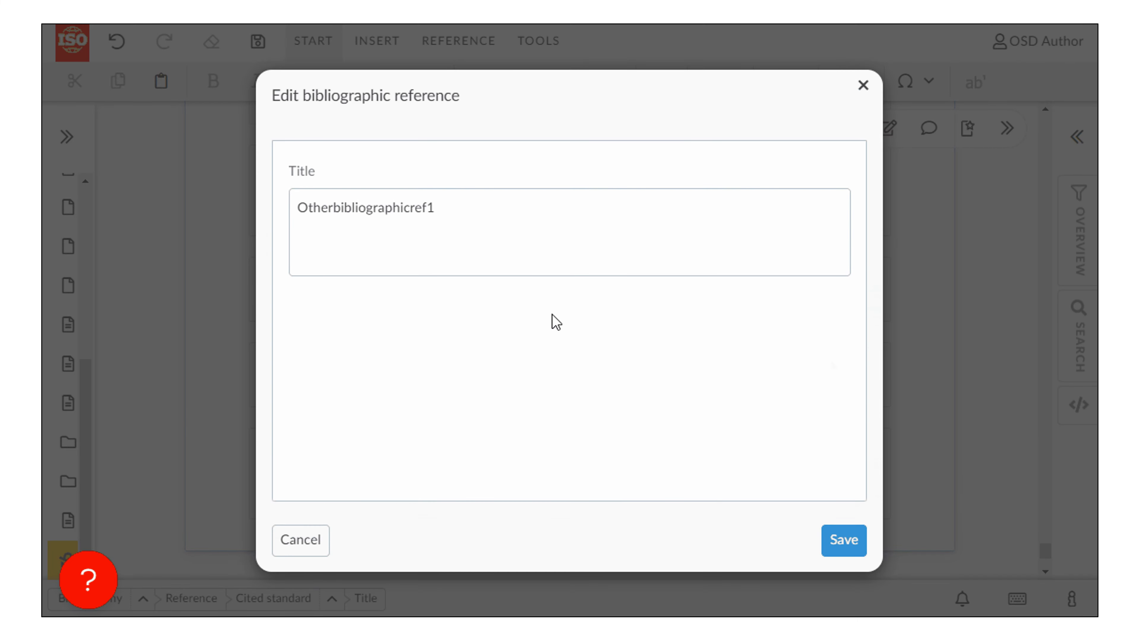
{"action": "left_click", "coordinate": [332, 208]}
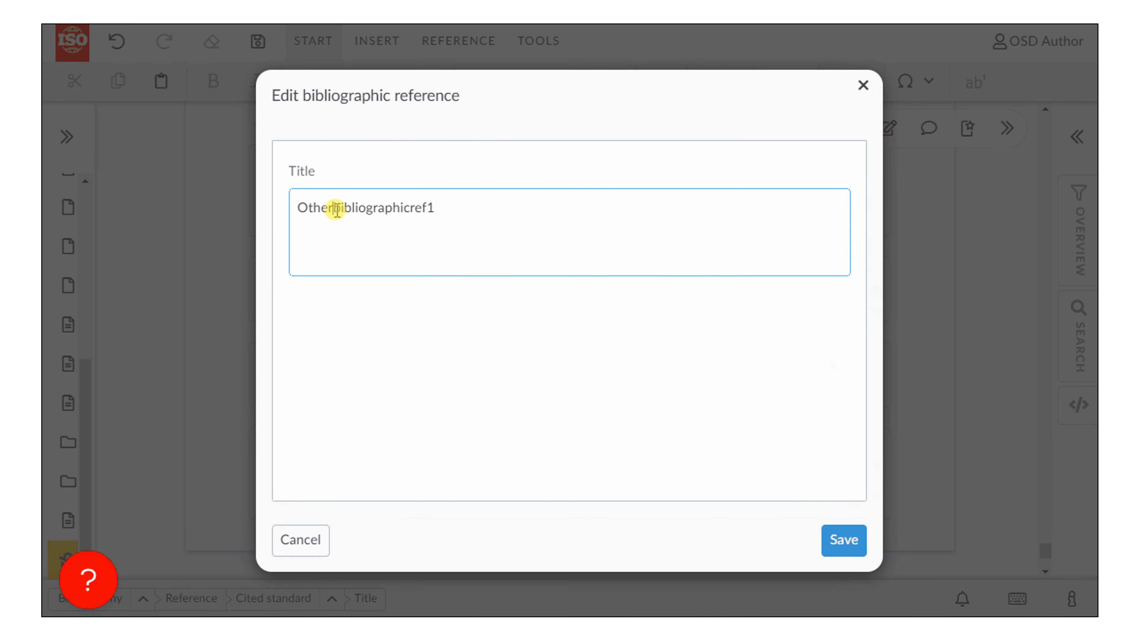
{"action": "left_click", "coordinate": [414, 208]}
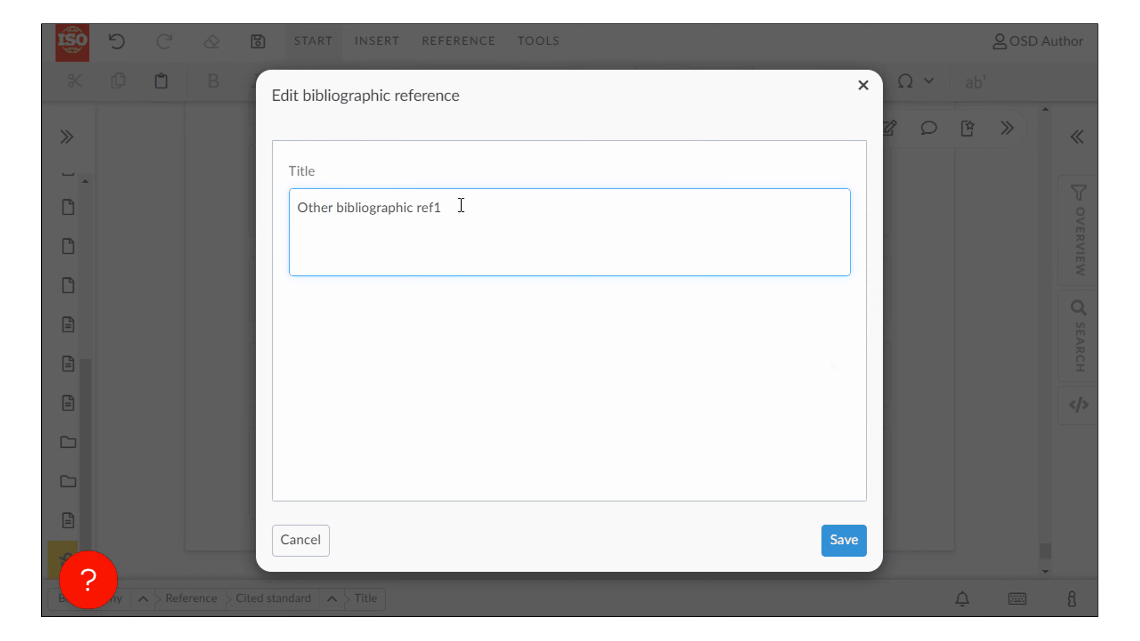
{"action": "left_click", "coordinate": [843, 544]}
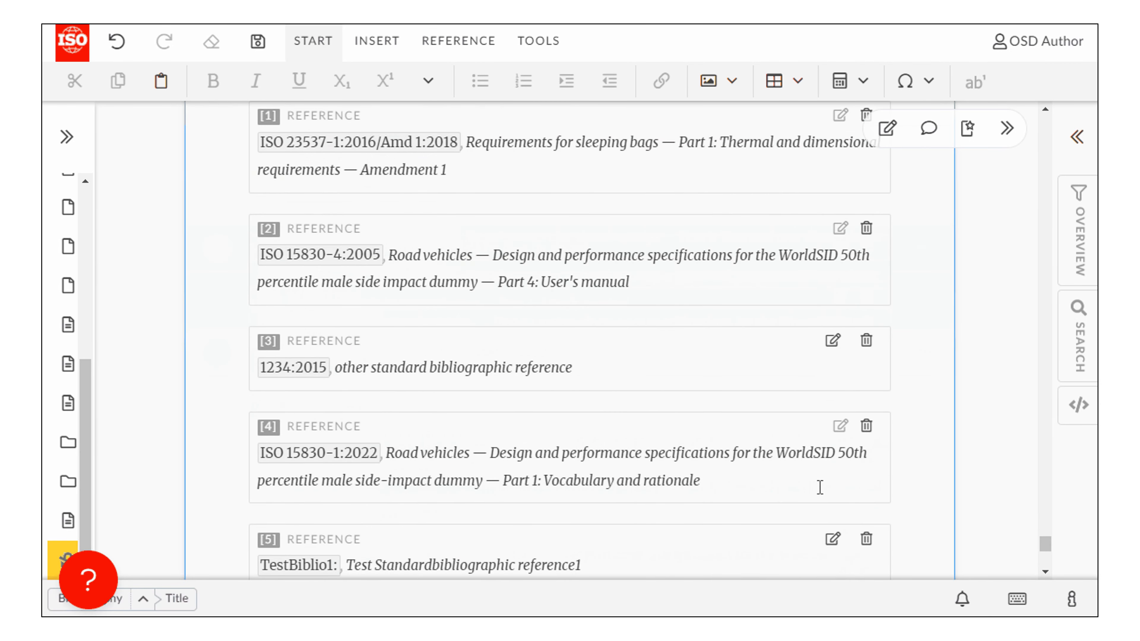
{"action": "scroll", "coordinate": [502, 502], "scroll_direction": "down", "scroll_amount": 5}
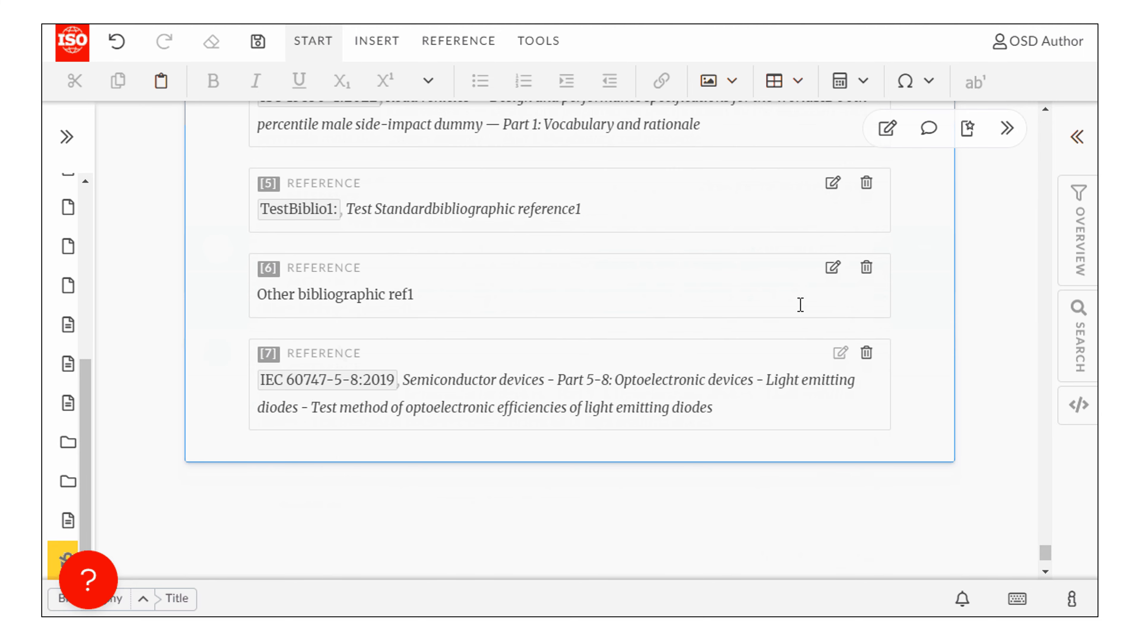
- Delete the IEC 60747-5-8:2019 reference from the bibliography together with its remaining link in sub-clause 5.3
{"action": "scroll", "coordinate": [800, 305], "scroll_direction": "up", "scroll_amount": 4}
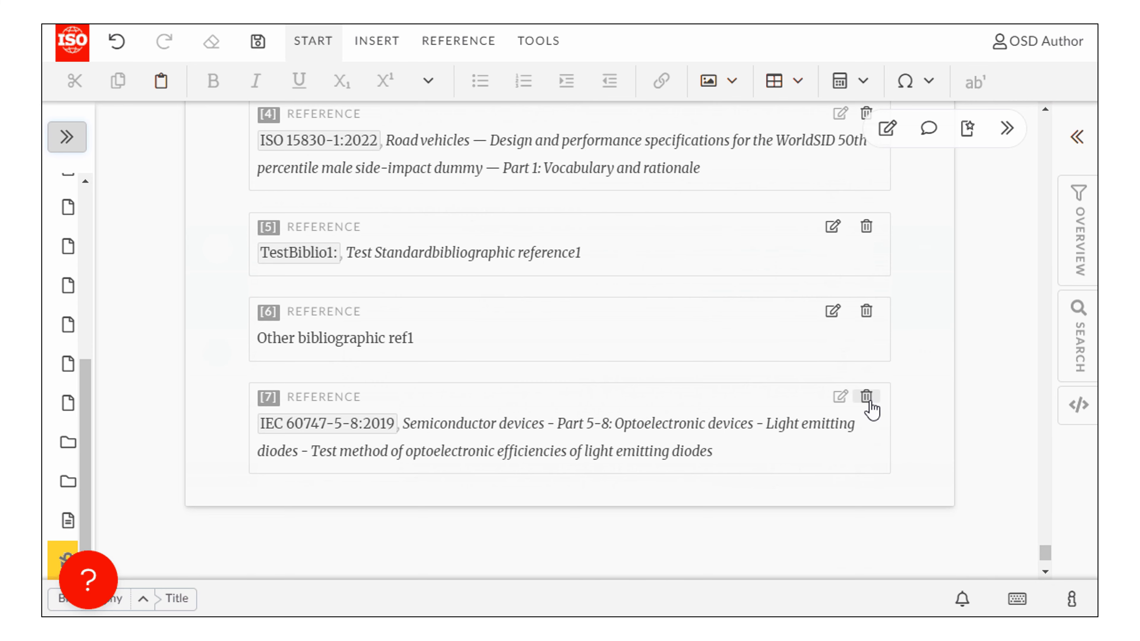
{"action": "left_click", "coordinate": [867, 398]}
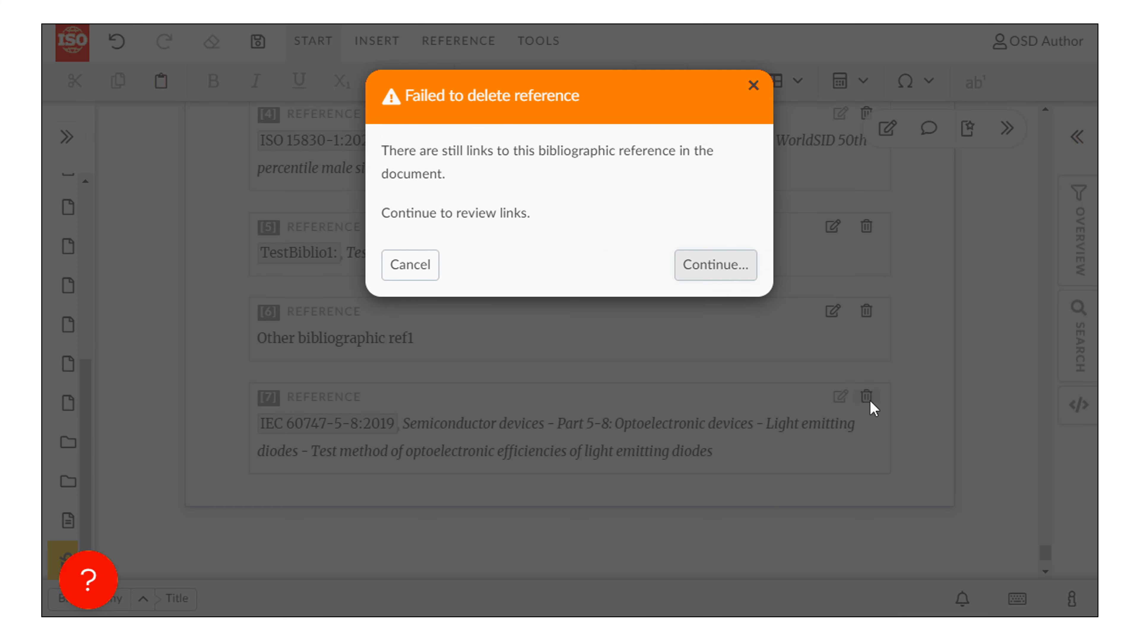
{"action": "left_click", "coordinate": [698, 269]}
{"action": "left_click", "coordinate": [288, 253]}
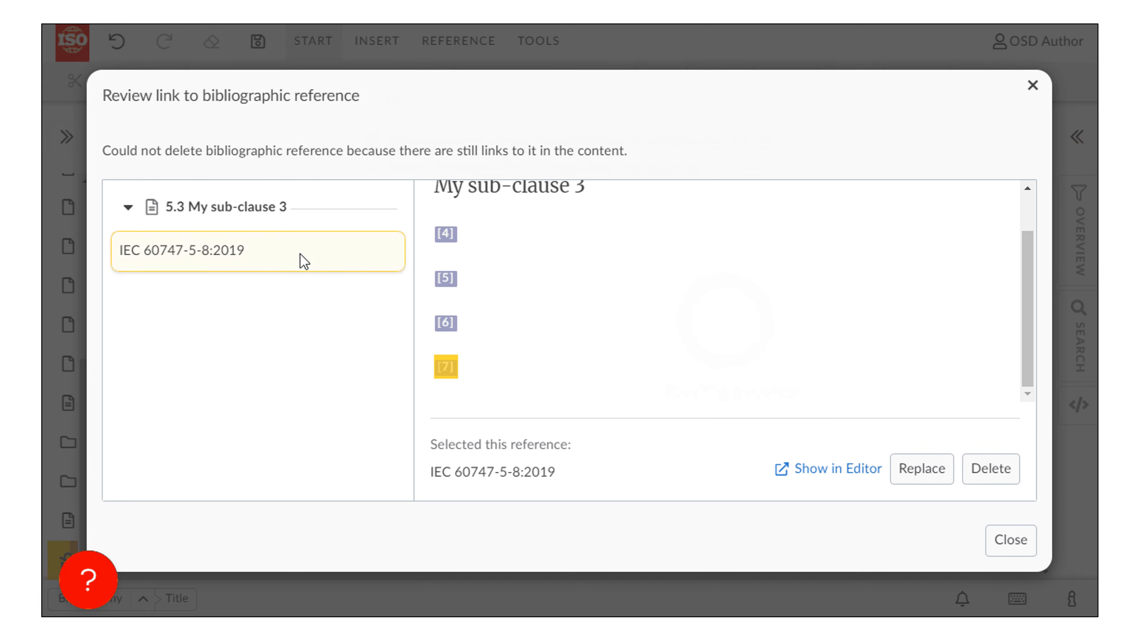
{"action": "left_click", "coordinate": [984, 472]}
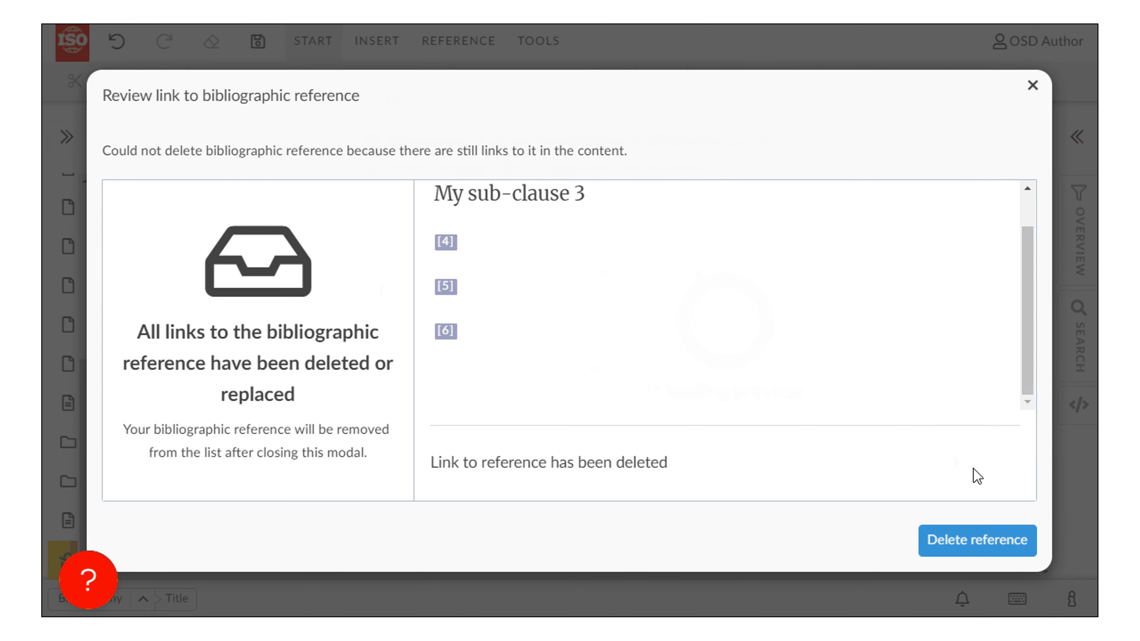
{"action": "left_click", "coordinate": [991, 546]}
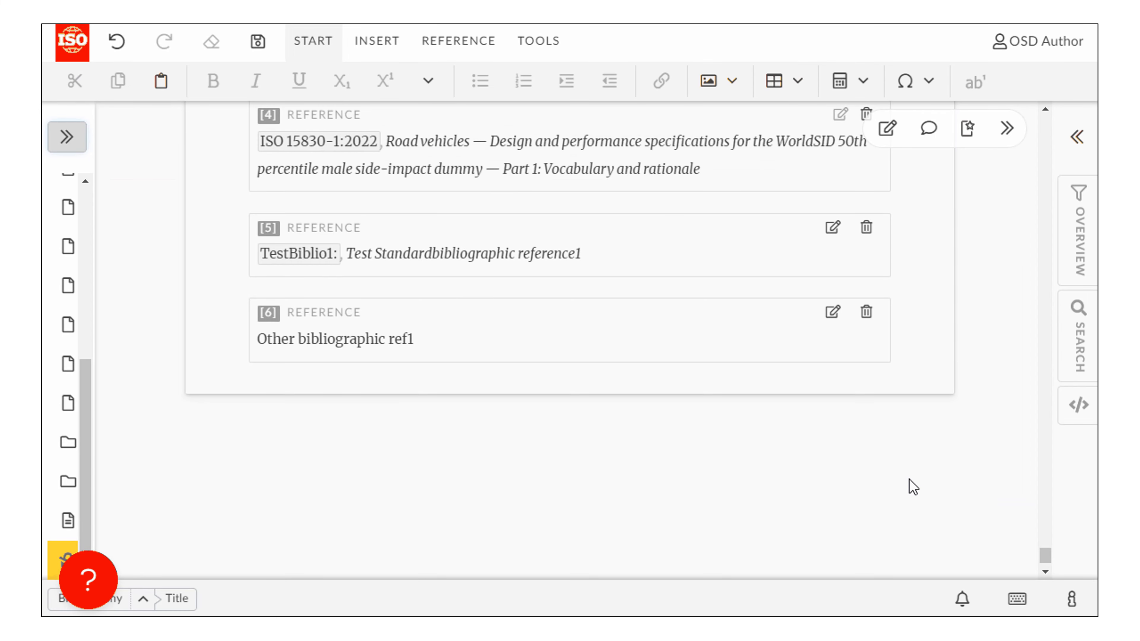